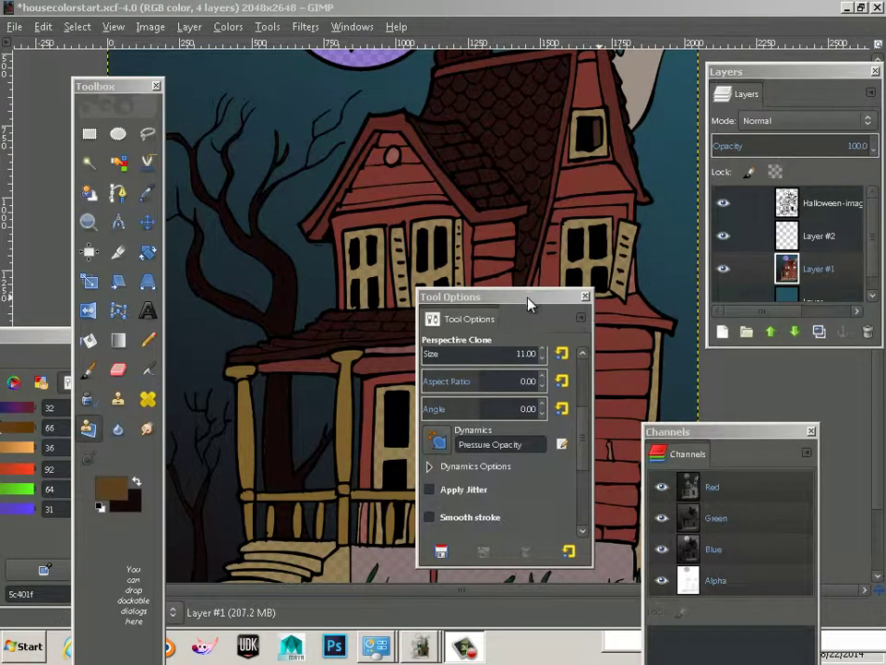
- Duplicate the house colour layer (Layer #1) to create Layer #3 above it
drag(528, 302, 594, 364)
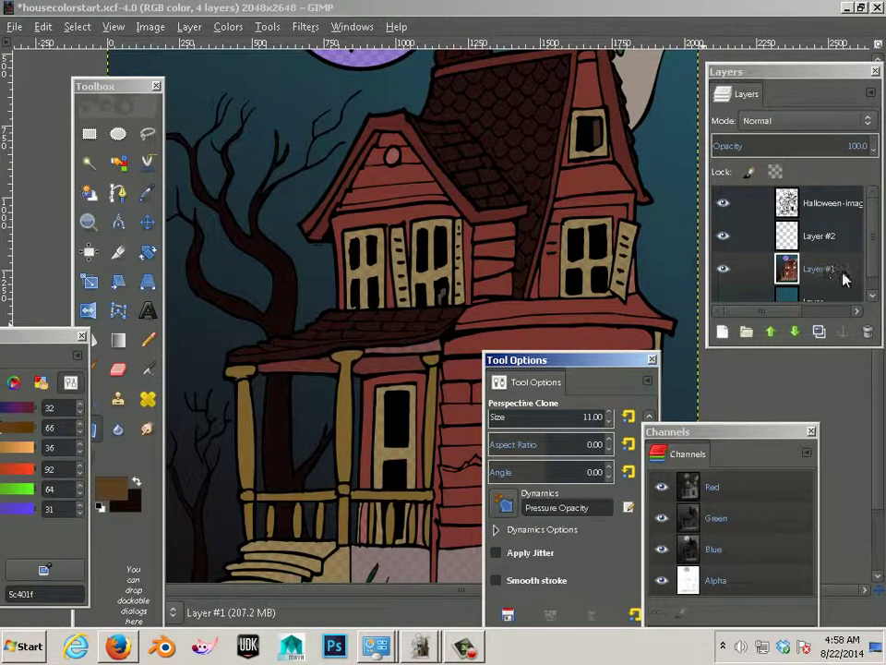
click(816, 333)
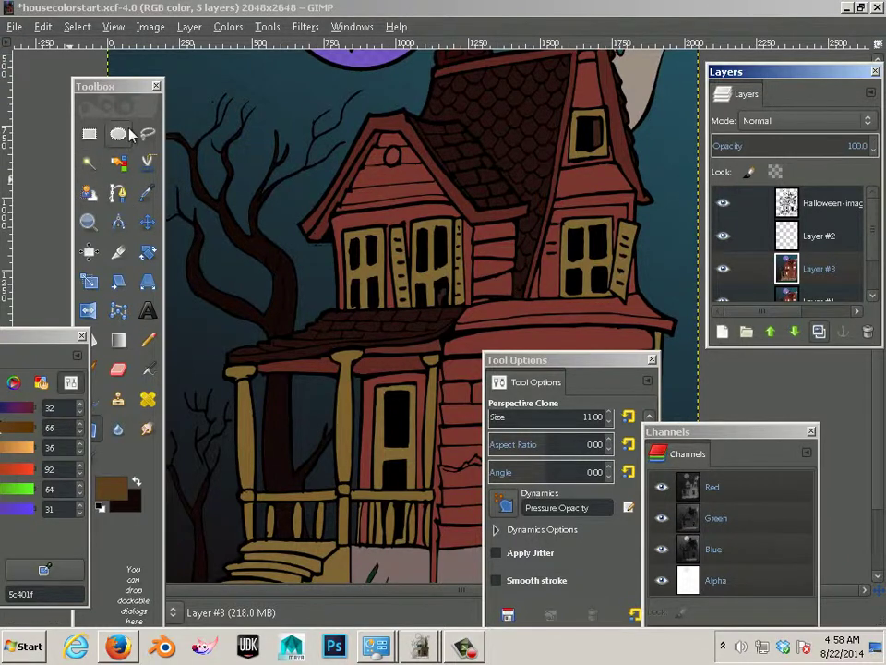
- Set up the Dodge/Burn tool in Burn mode with brush size 41
click(115, 90)
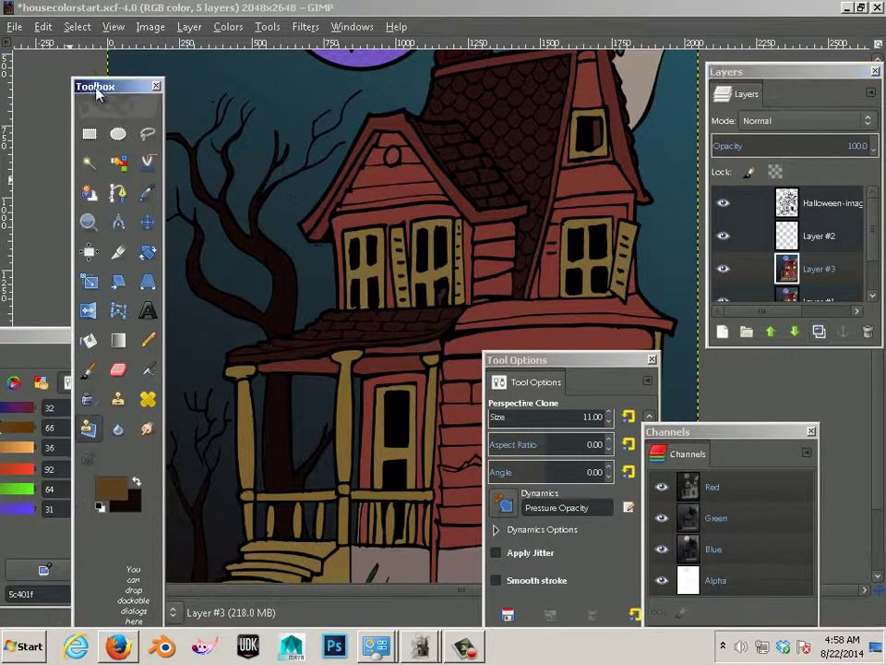
click(89, 460)
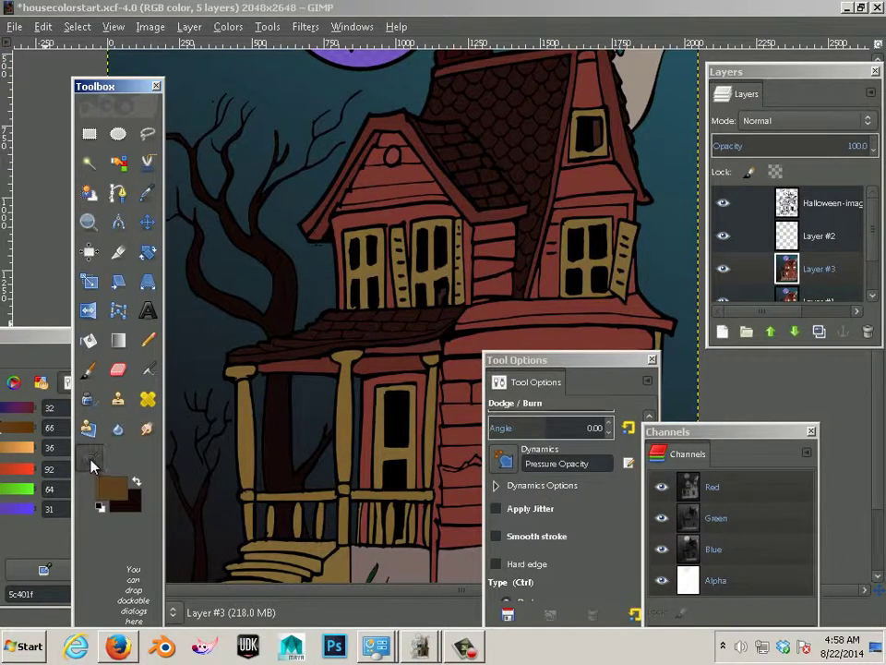
click(523, 380)
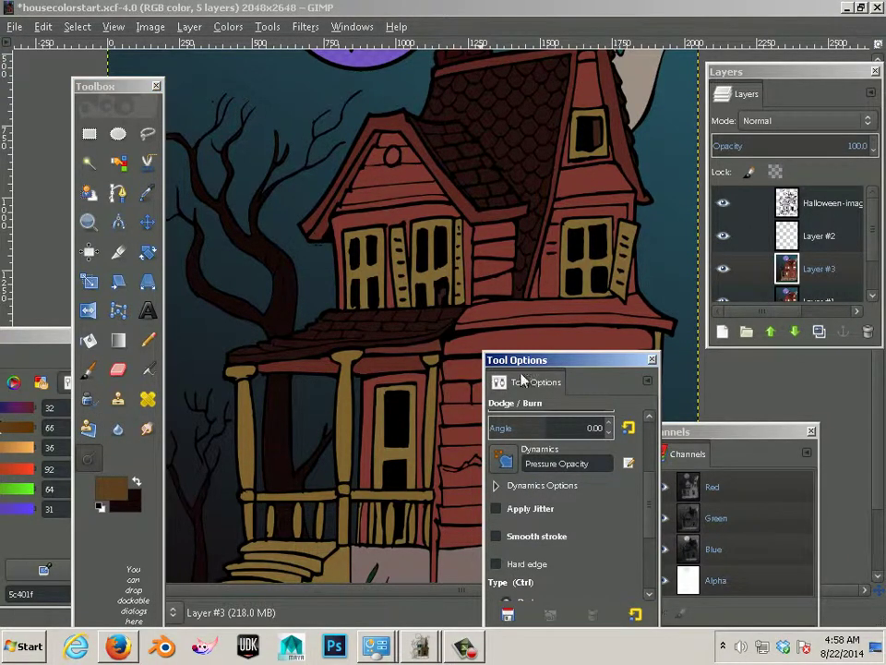
drag(565, 363, 153, 317)
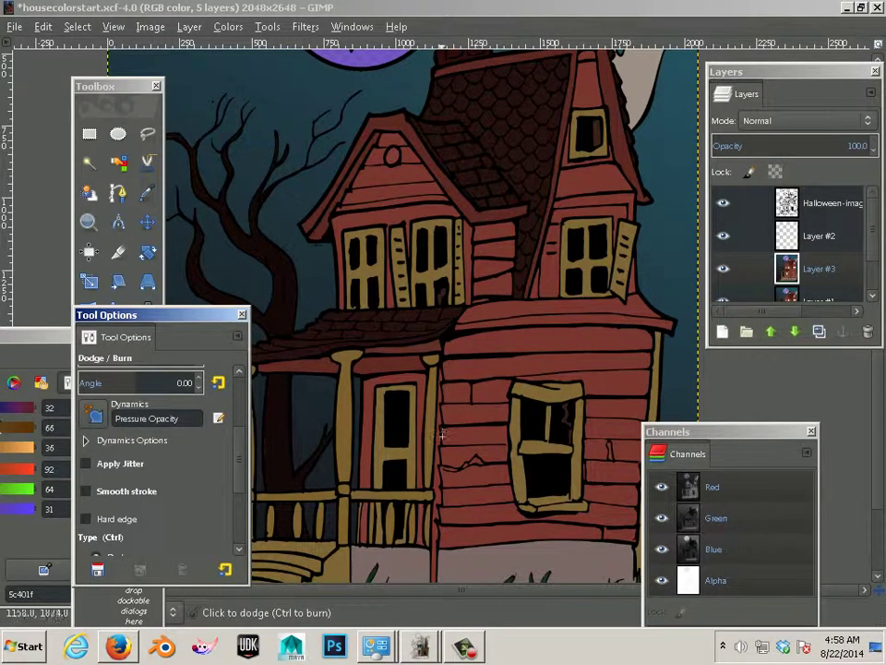
key(bracketright)
key(bracketright)
key(bracketright)
key(bracketright)
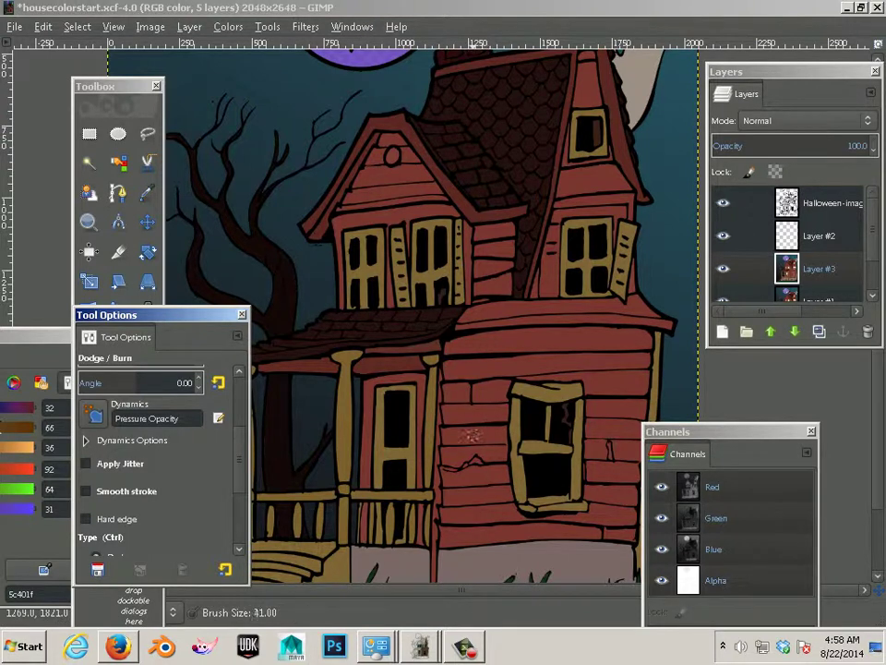
key(bracketleft)
drag(238, 493, 238, 551)
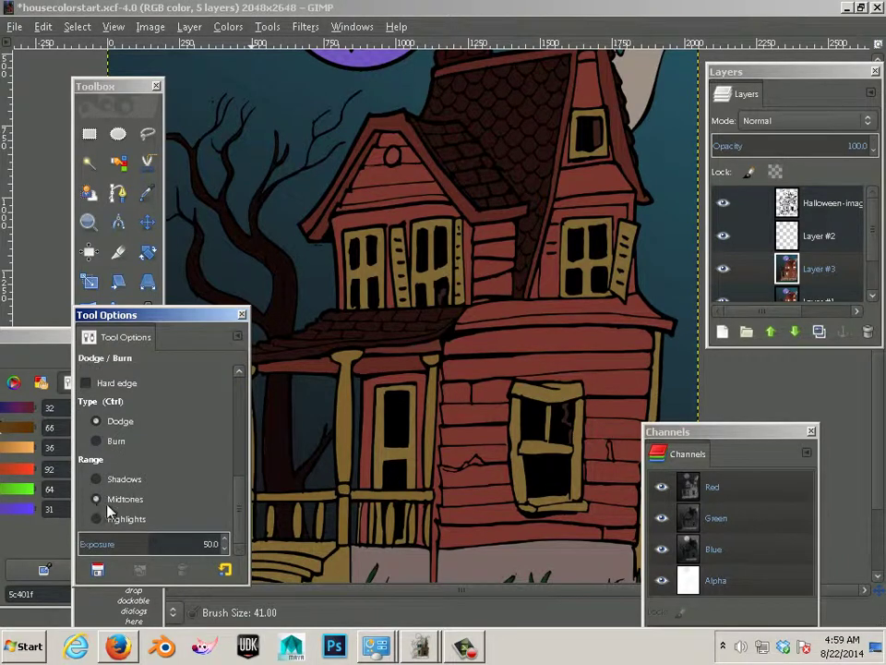
click(97, 442)
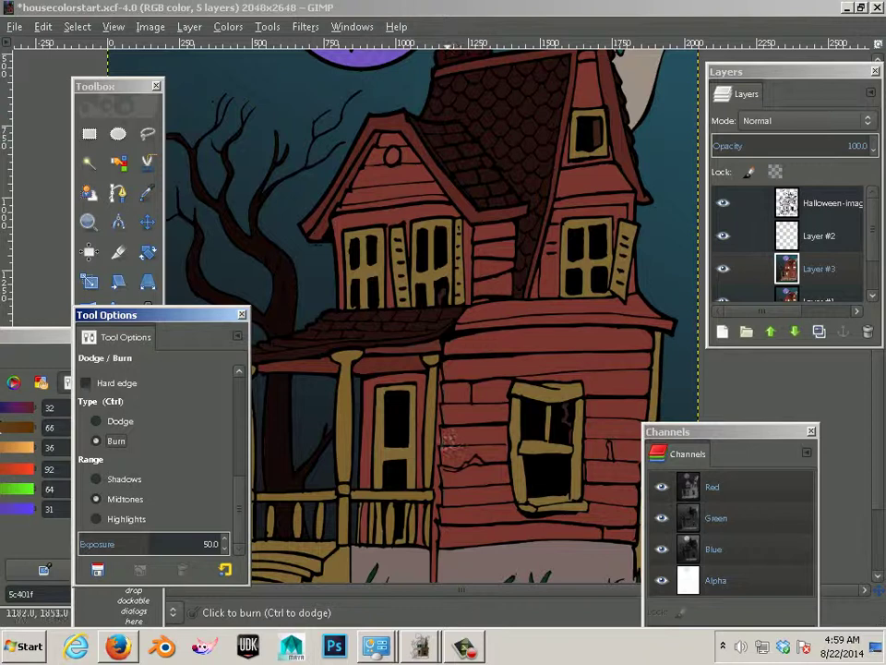
- Burn darker streaks across the red siding left of the broken window
drag(449, 445, 517, 443)
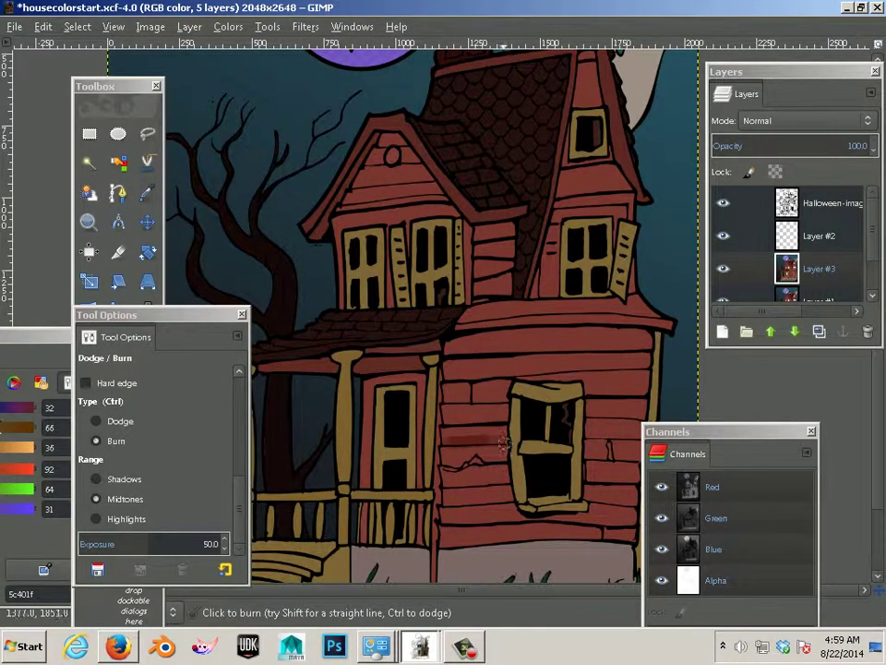
drag(239, 521, 235, 410)
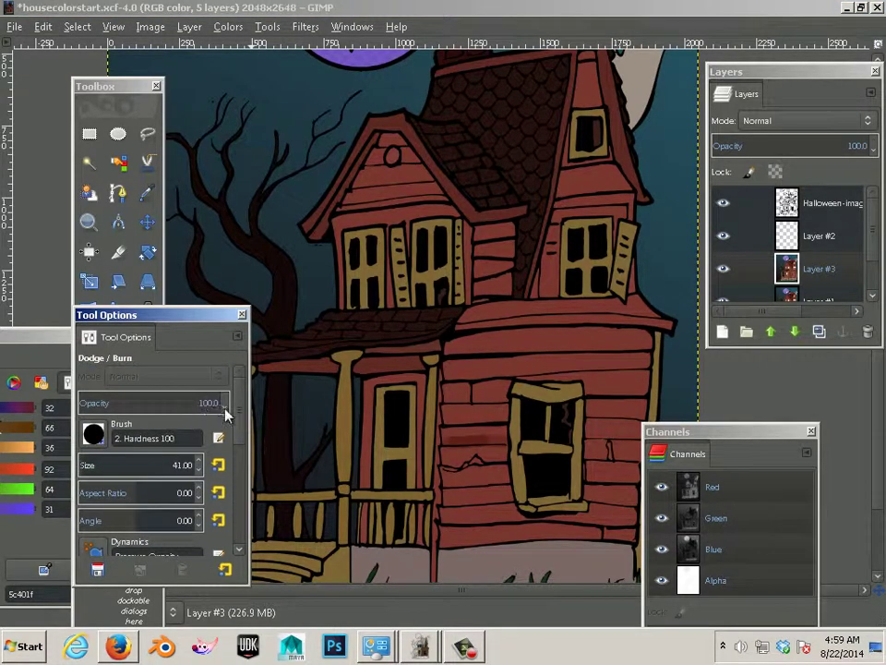
drag(235, 411, 232, 517)
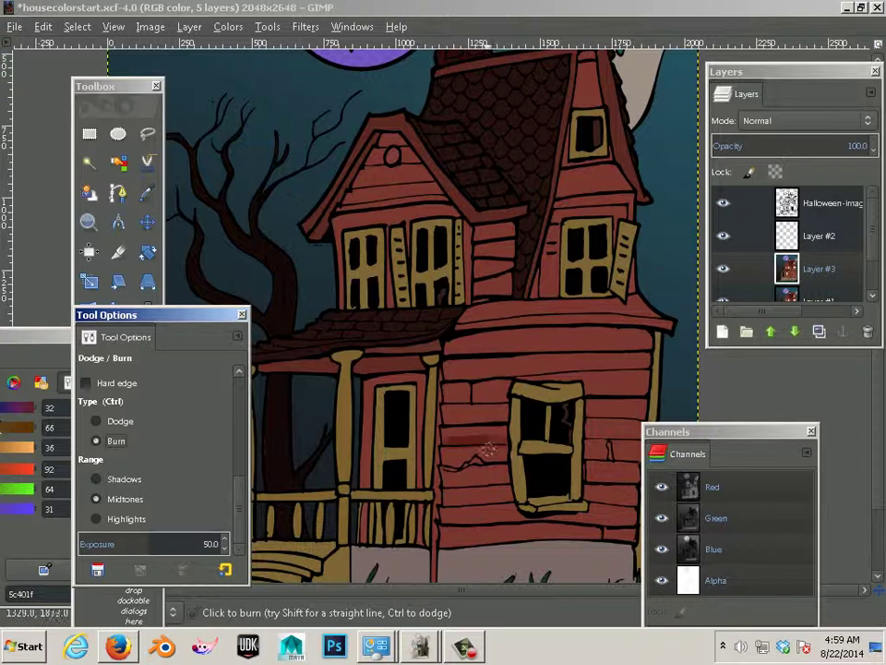
key(ctrl)
- Sample the dark red 6c2a23 from the house wall and dab it near the crack with the Paintbrush
click(133, 99)
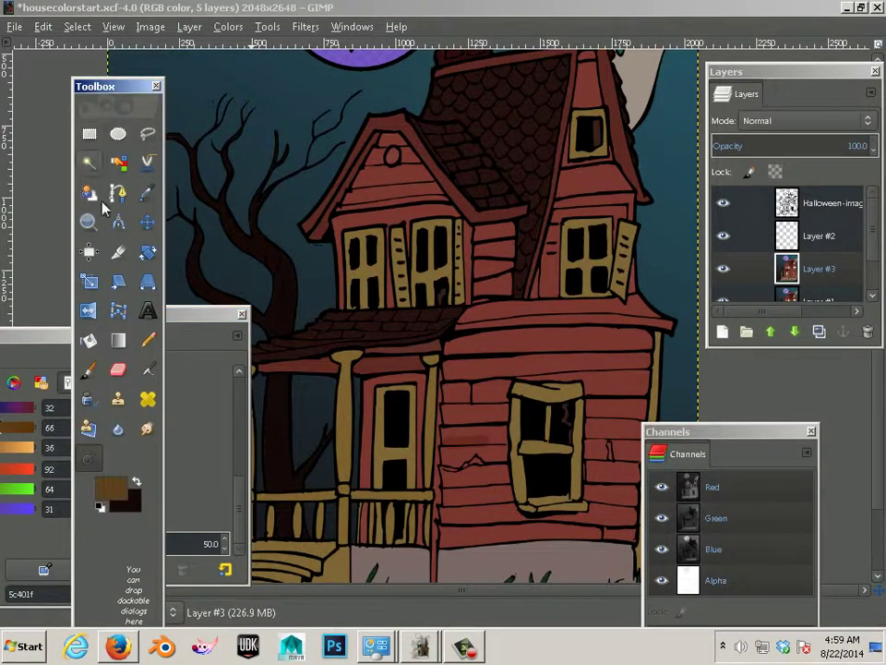
click(88, 370)
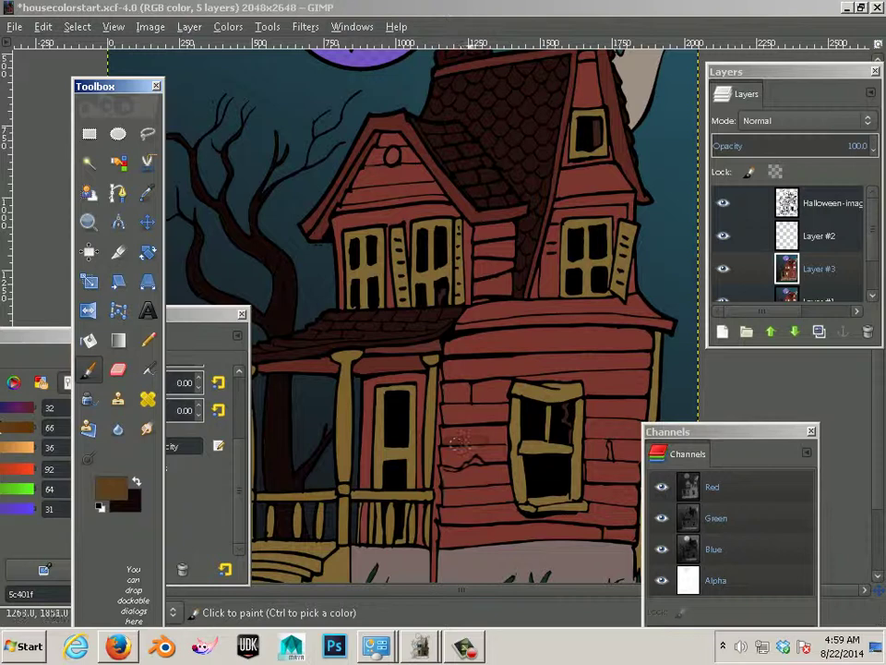
key(o)
click(457, 457)
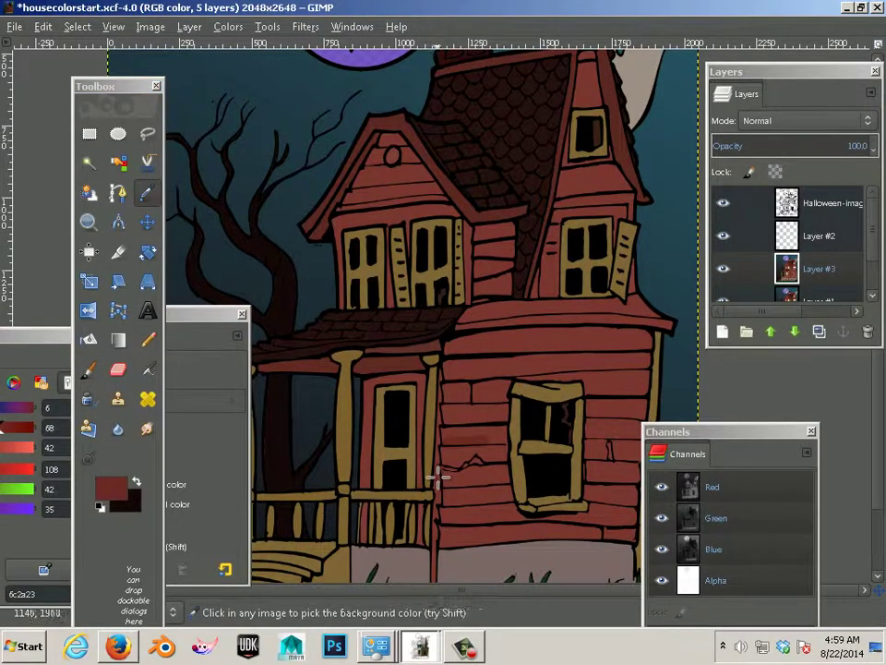
key(p)
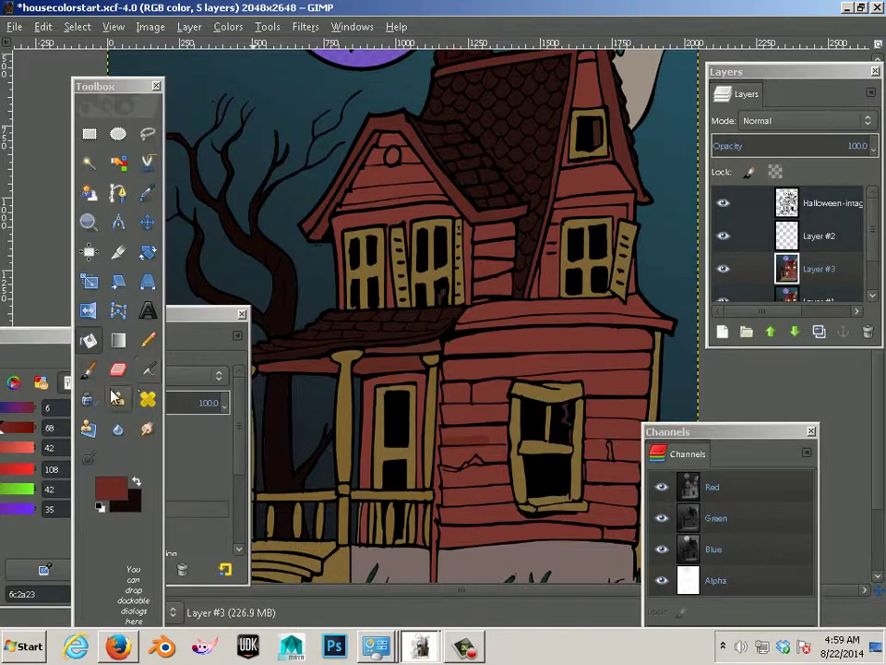
click(87, 371)
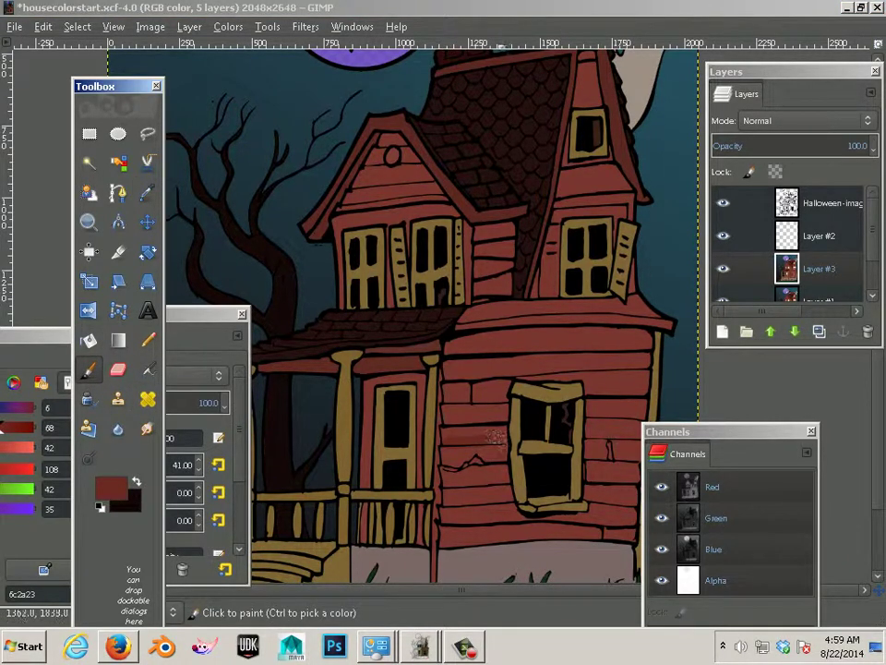
click(498, 440)
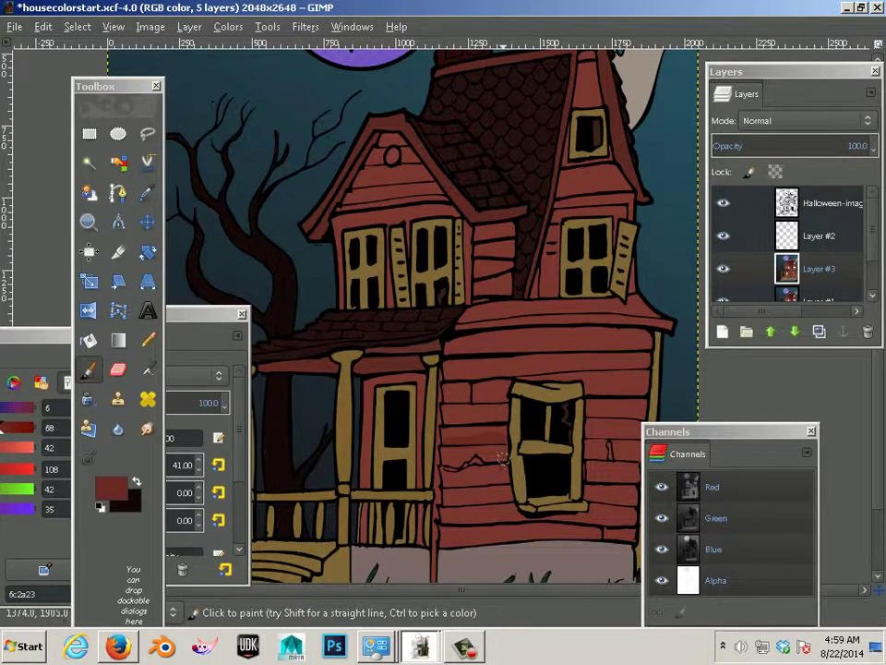
- Paint dark-red strokes along the wall crack, the lower planks and above the window
mouse_move(476, 459)
mouse_down()
mouse_move(481, 436)
mouse_move(443, 421)
mouse_move(495, 418)
mouse_up()
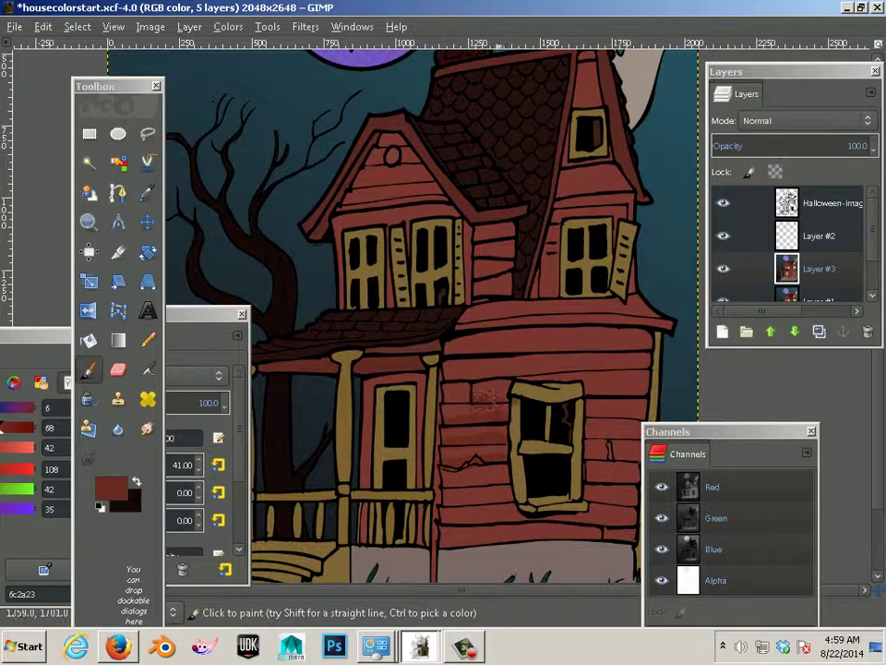
drag(452, 400, 474, 400)
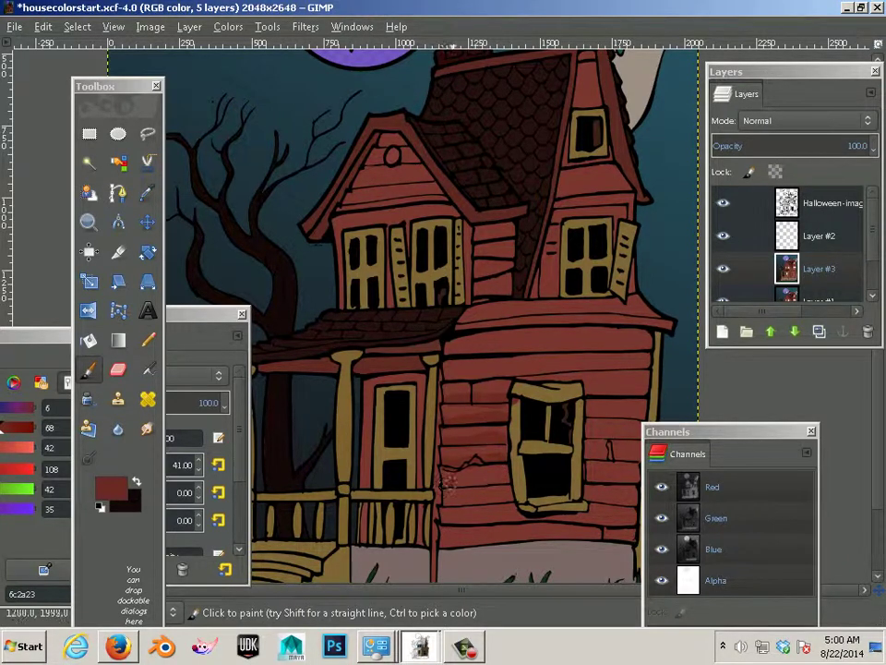
drag(445, 481, 504, 480)
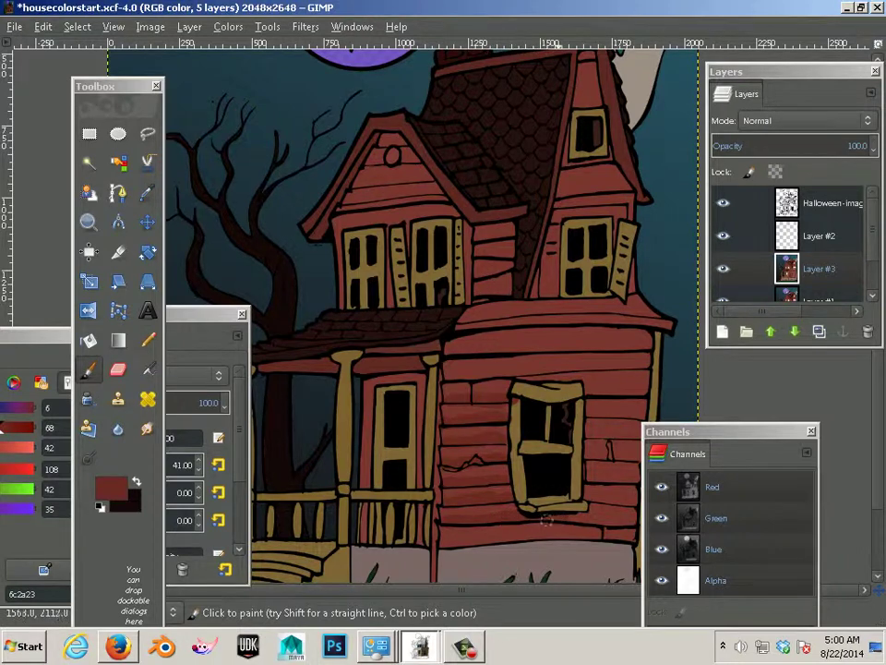
drag(591, 522, 634, 523)
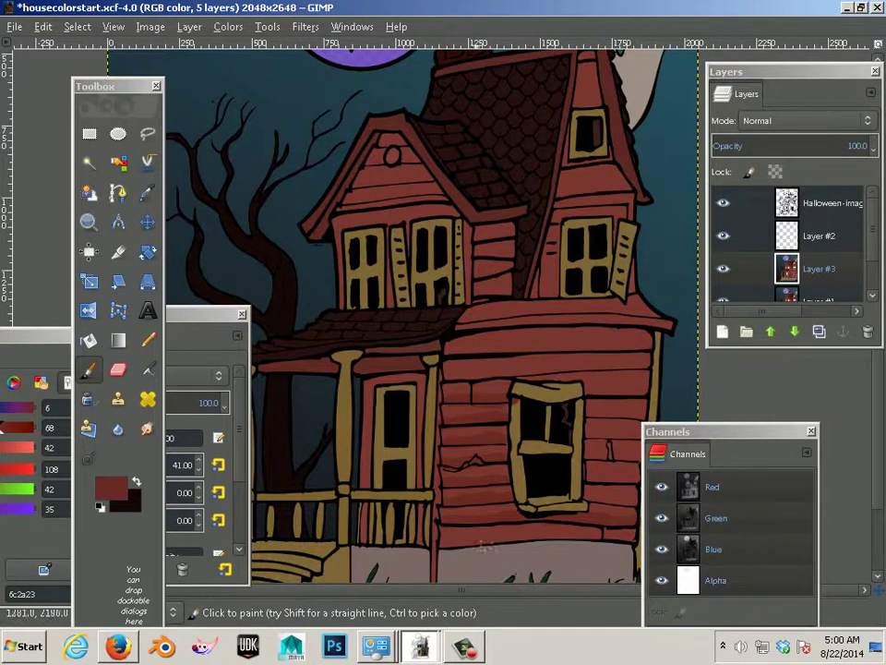
mouse_move(446, 541)
mouse_down()
mouse_move(544, 530)
mouse_move(636, 538)
mouse_up()
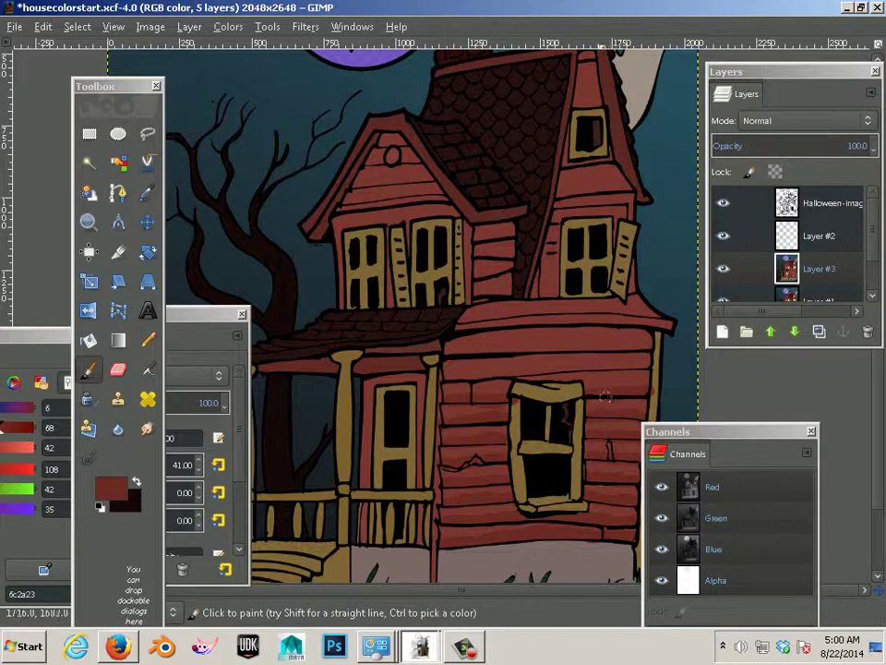
drag(507, 376, 490, 370)
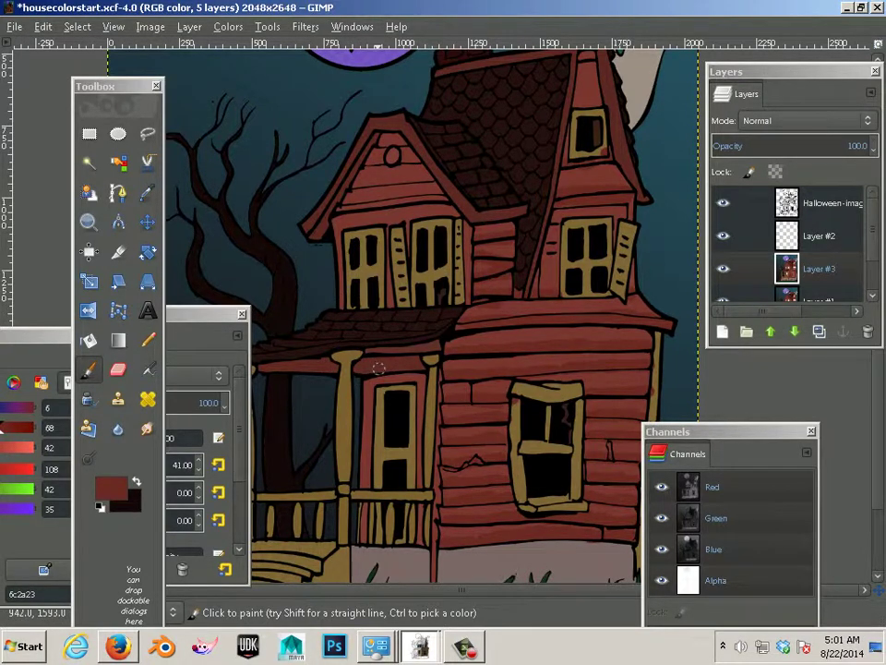
key(shift+d)
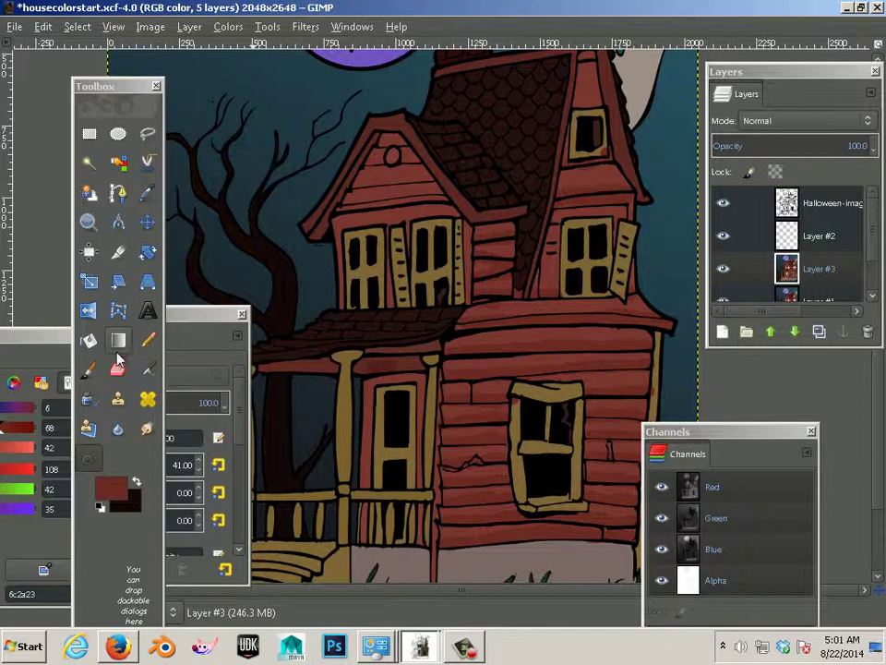
- Sample the deeper red-brown 521f1a from the house for the Paintbrush
click(89, 372)
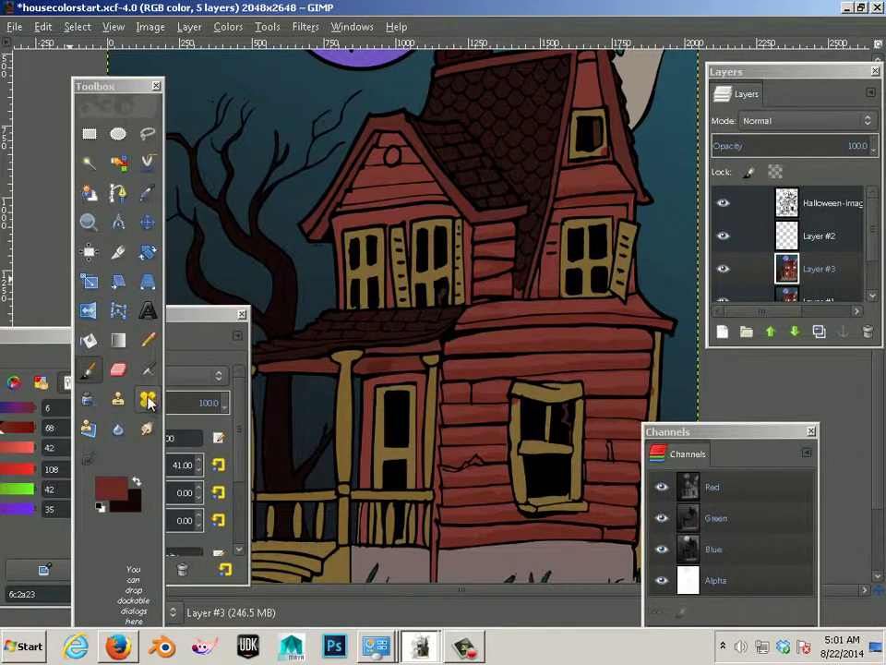
click(146, 192)
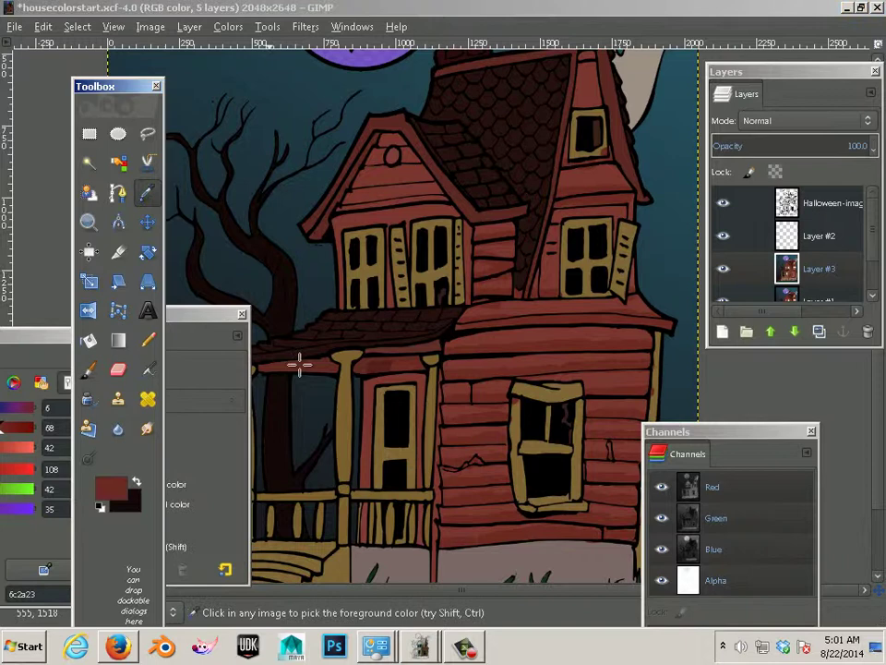
click(276, 273)
key(p)
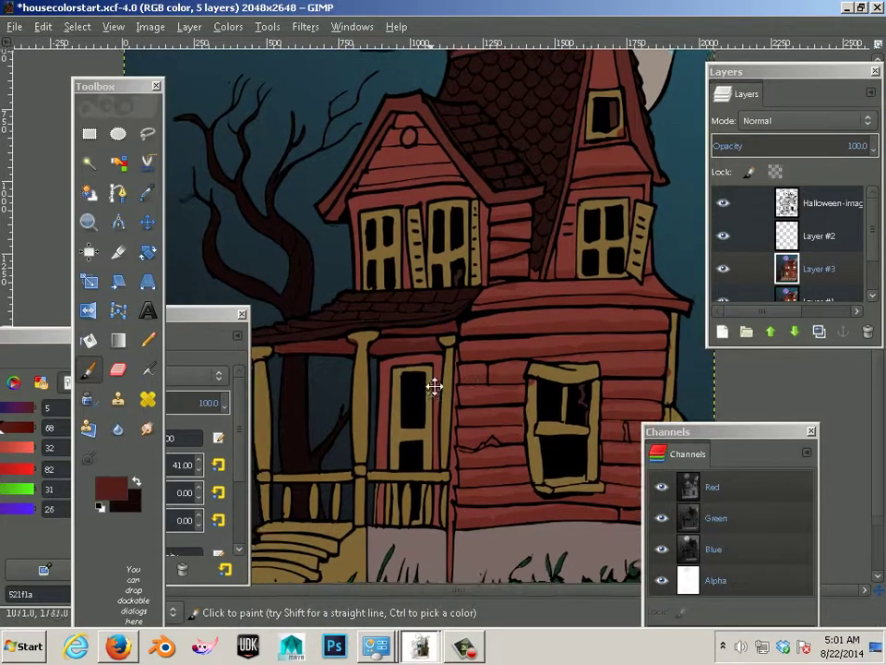
drag(433, 388, 480, 469)
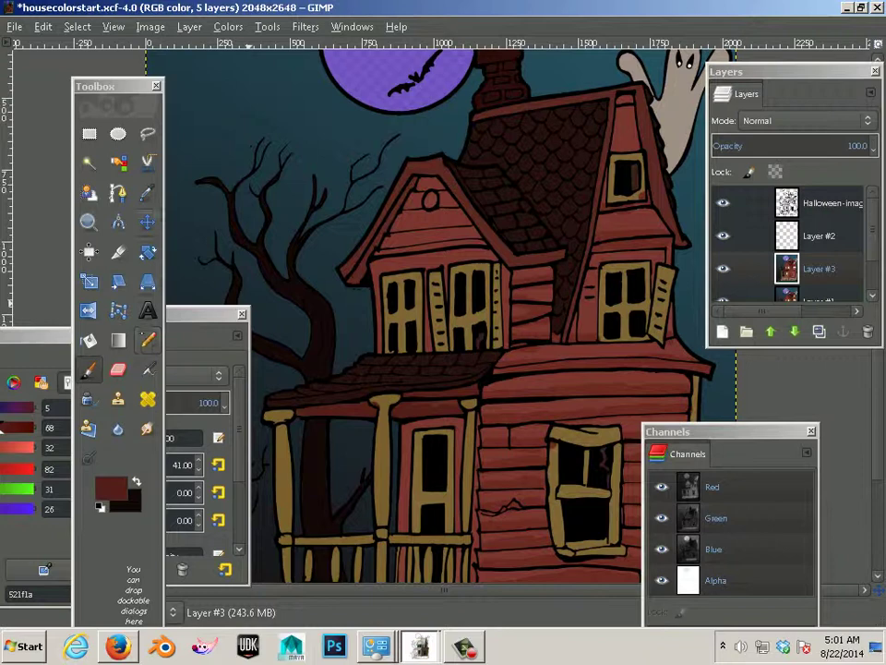
- Pick the siding red-brown 6c2a23 and brush faint strokes across the siding and upper gable
click(147, 192)
click(530, 312)
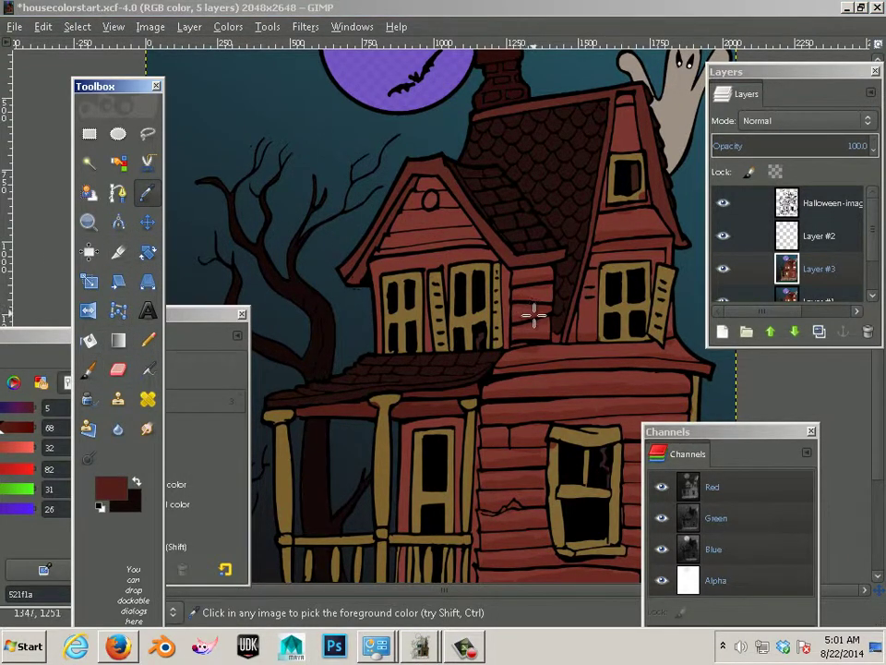
click(88, 369)
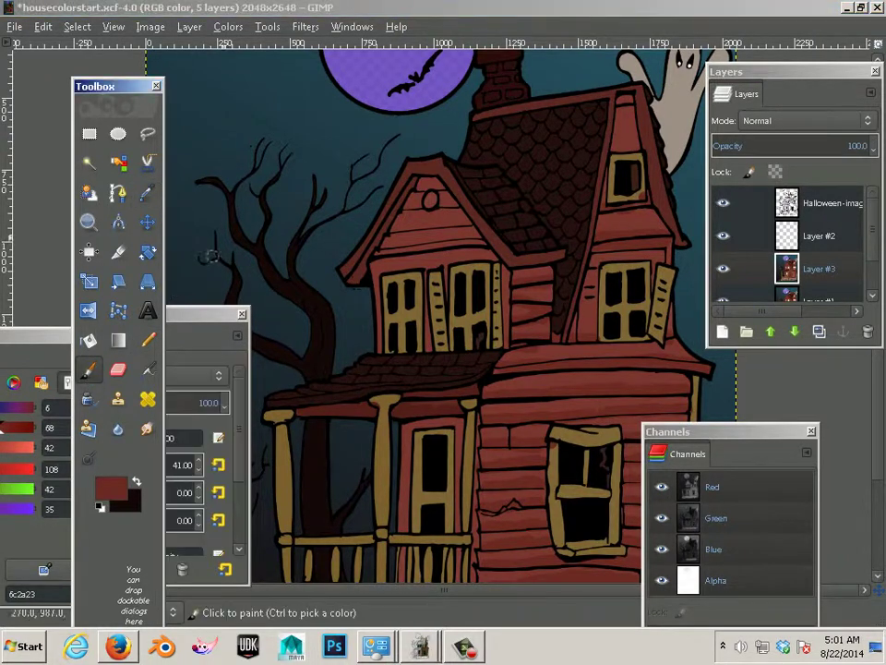
click(395, 247)
drag(395, 248, 469, 238)
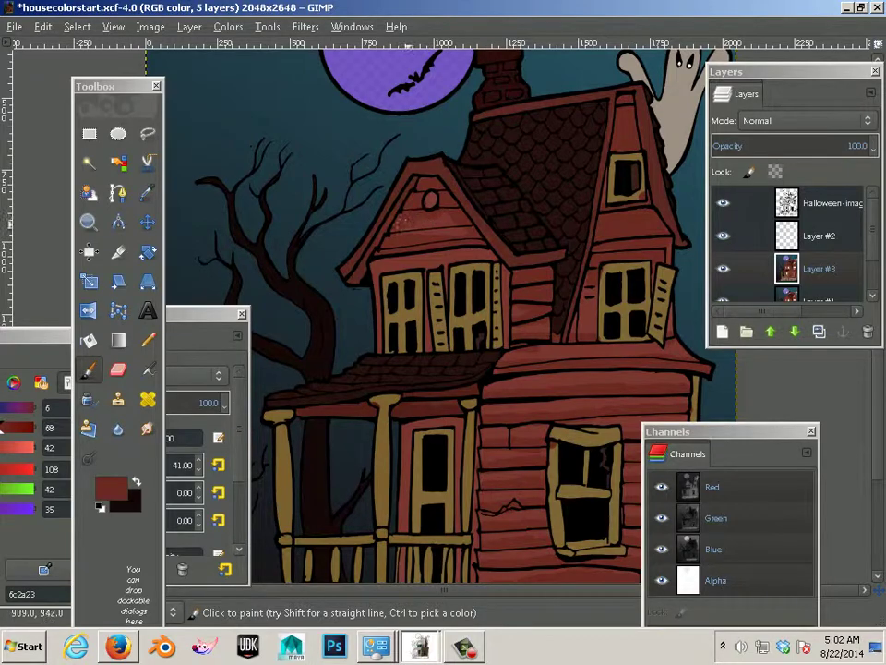
mouse_move(435, 425)
mouse_down()
mouse_move(479, 271)
mouse_move(328, 257)
mouse_move(409, 249)
mouse_move(453, 299)
mouse_move(301, 316)
mouse_move(338, 302)
mouse_move(368, 359)
mouse_move(459, 443)
mouse_move(453, 449)
mouse_move(371, 373)
mouse_up()
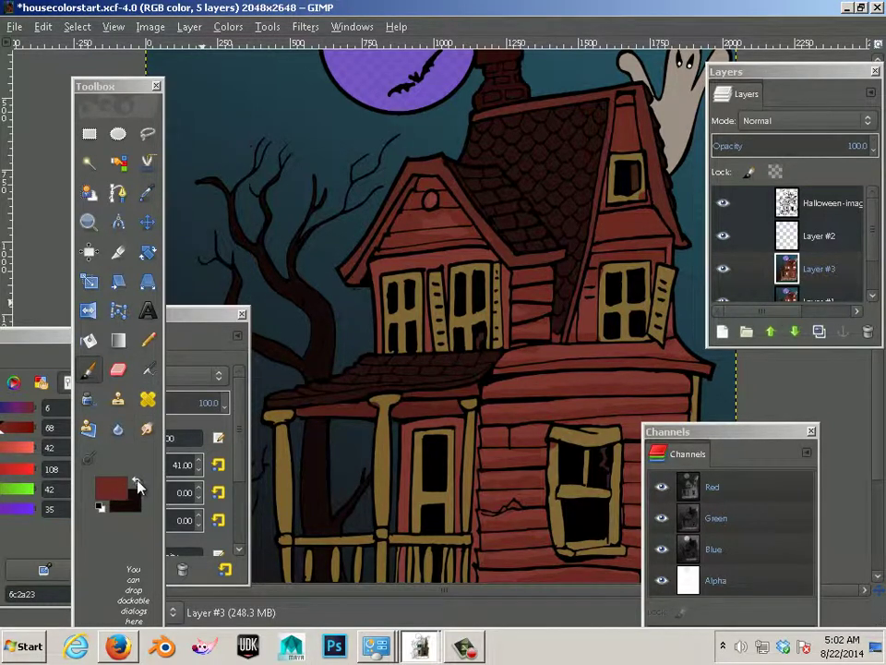
- Swap colours and sample the dark teal 1c2d34 from the night sky for the Paintbrush
click(137, 483)
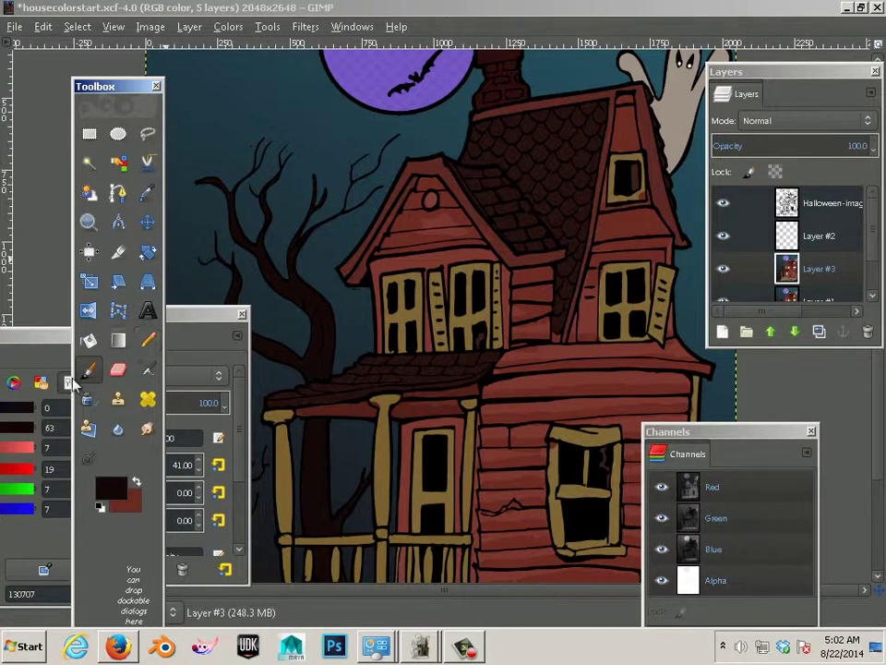
key(shift+b)
key(o)
click(243, 137)
drag(244, 137, 253, 291)
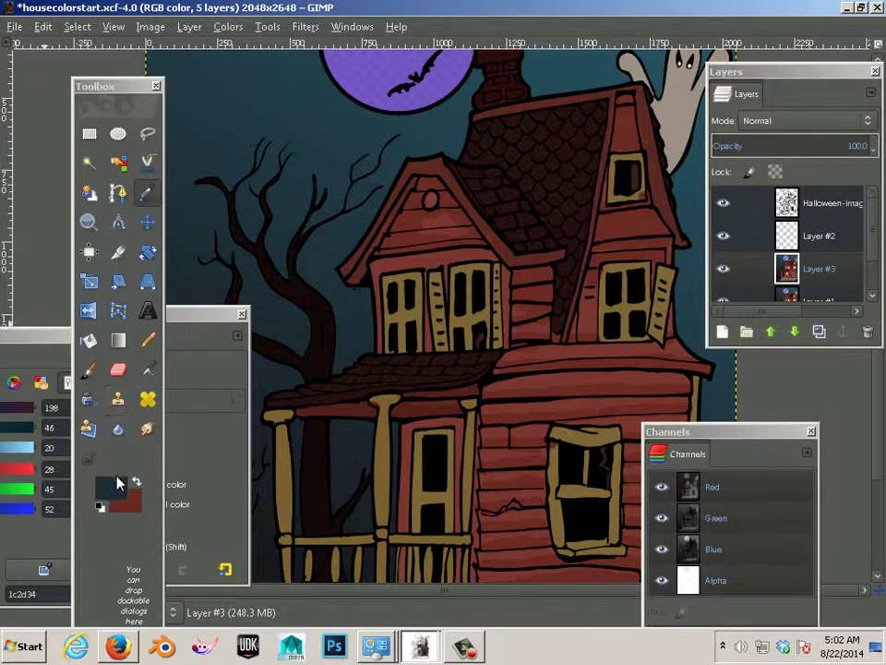
click(91, 373)
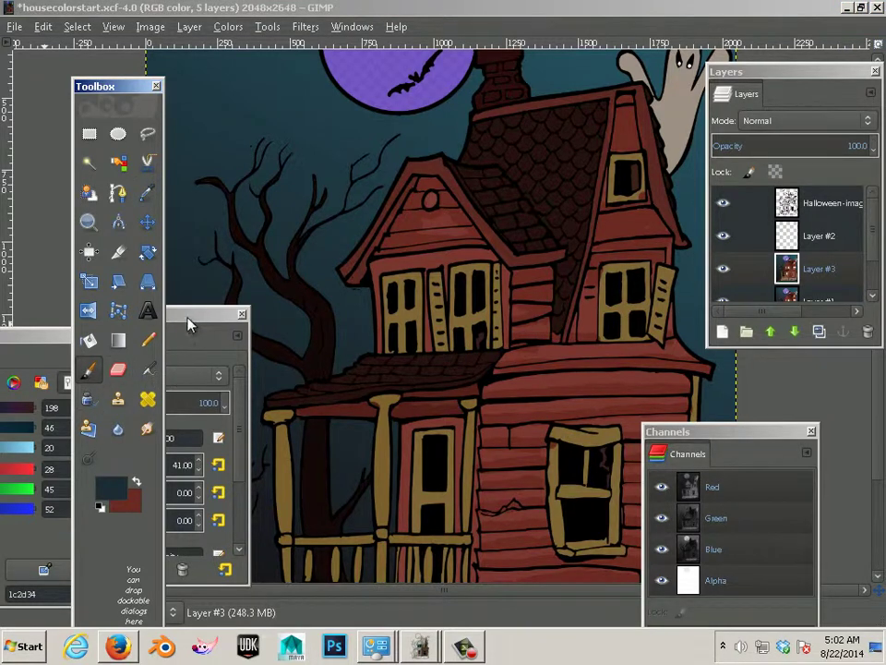
- Lower the Paintbrush opacity to 16.5
drag(193, 317, 314, 274)
mouse_move(307, 358)
mouse_down()
mouse_move(222, 360)
mouse_move(327, 358)
mouse_move(182, 358)
mouse_move(293, 358)
mouse_move(213, 358)
mouse_up()
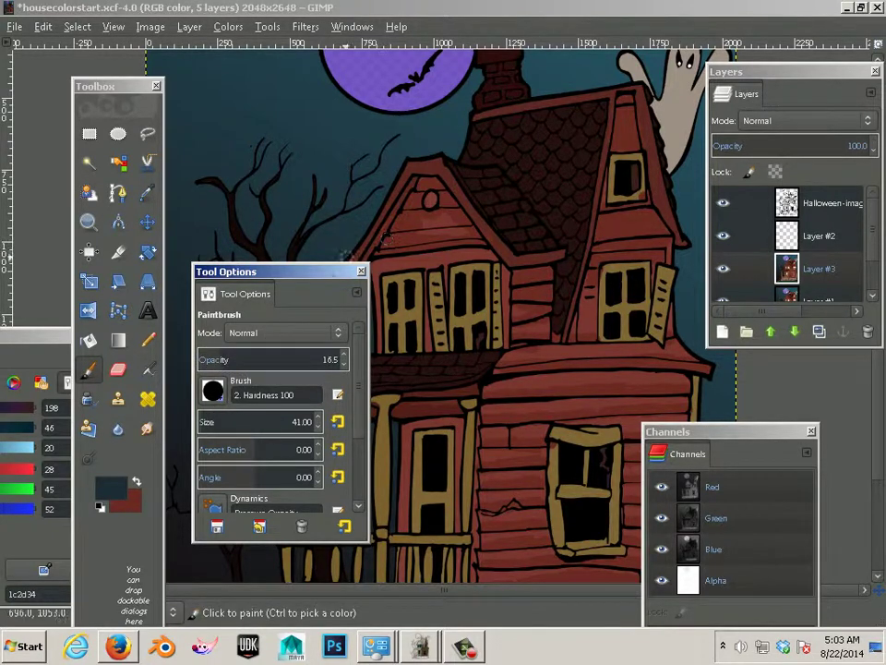
drag(316, 278, 235, 311)
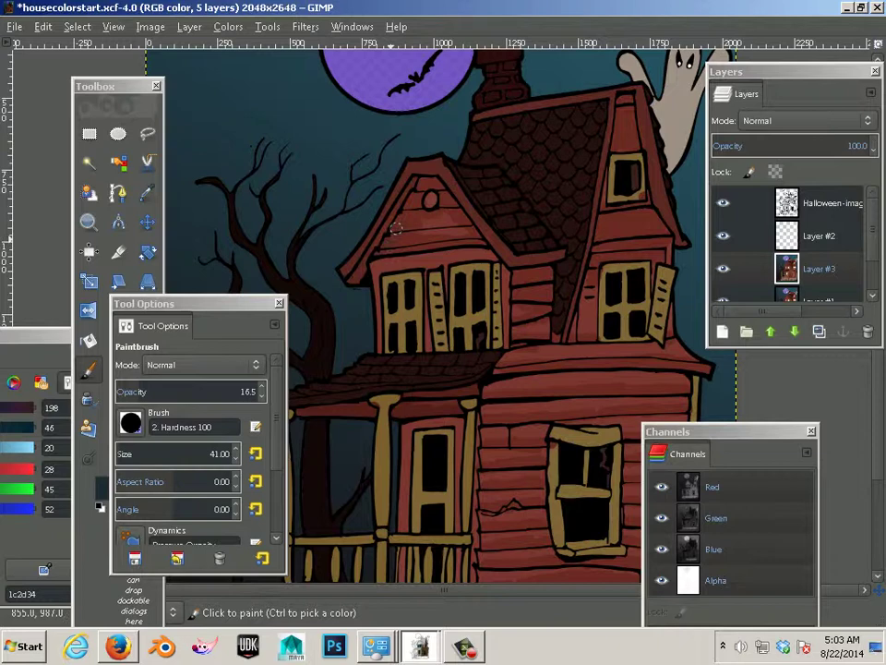
- Brush soft dark teal shading strokes across the upper gable
mouse_move(408, 204)
mouse_down()
mouse_move(434, 185)
mouse_move(465, 221)
mouse_move(447, 212)
mouse_move(381, 242)
mouse_up()
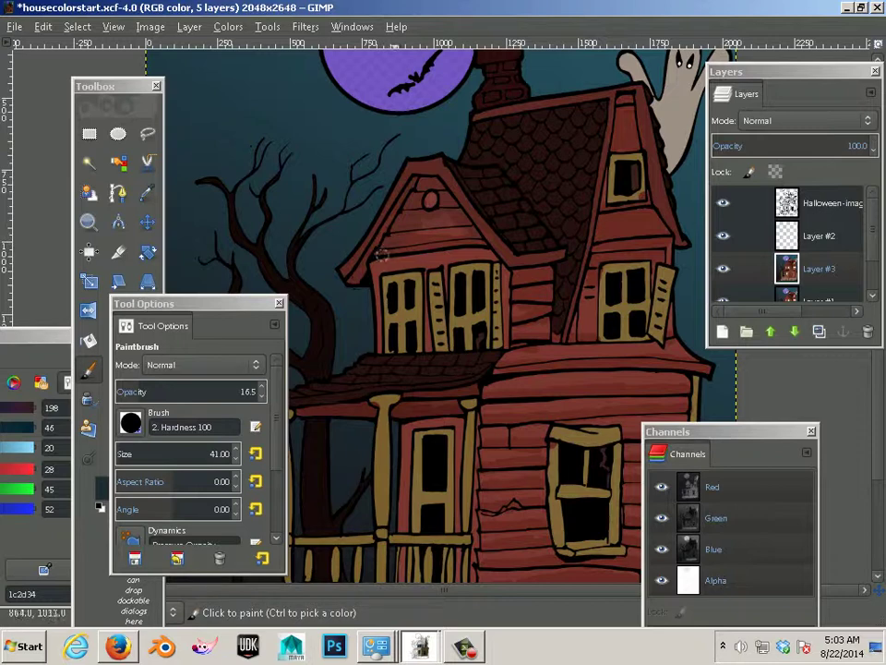
mouse_move(420, 196)
mouse_down()
mouse_move(459, 235)
mouse_move(421, 240)
mouse_move(376, 268)
mouse_move(378, 333)
mouse_move(412, 260)
mouse_up()
drag(486, 249, 478, 255)
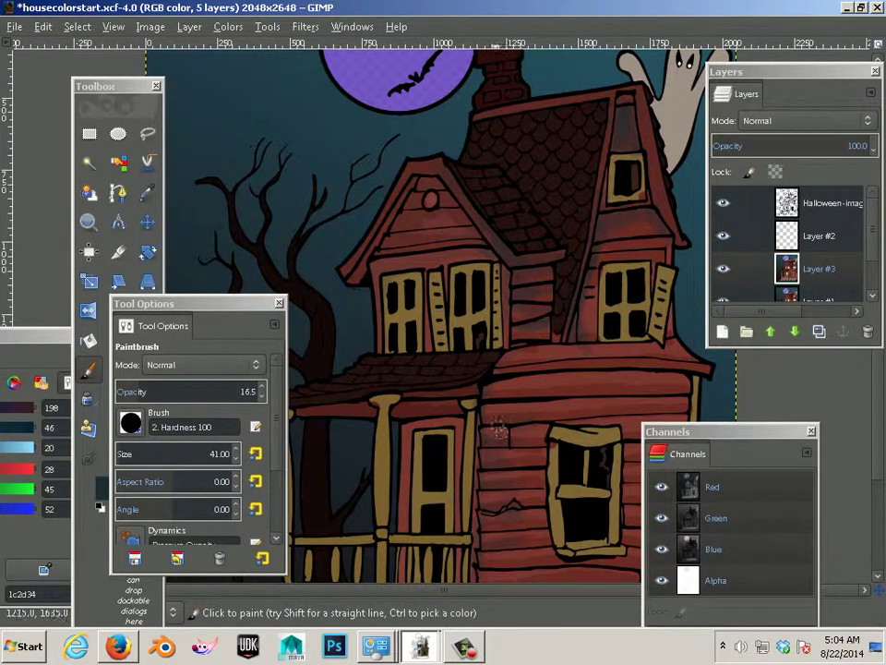
drag(153, 301, 251, 314)
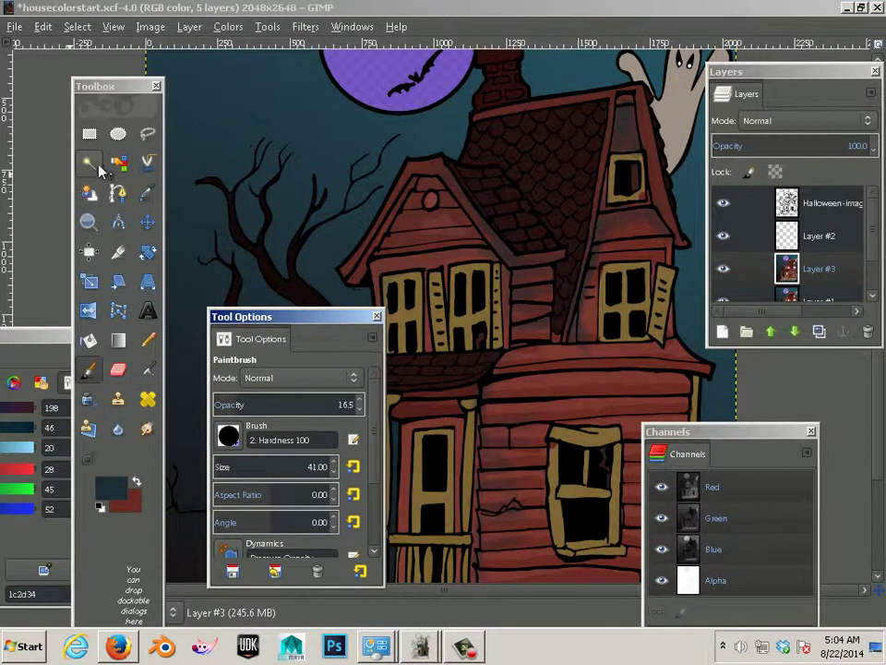
- Sample the red-brown 6a342f from the wall and brush faint strokes over the shaded wall
click(147, 192)
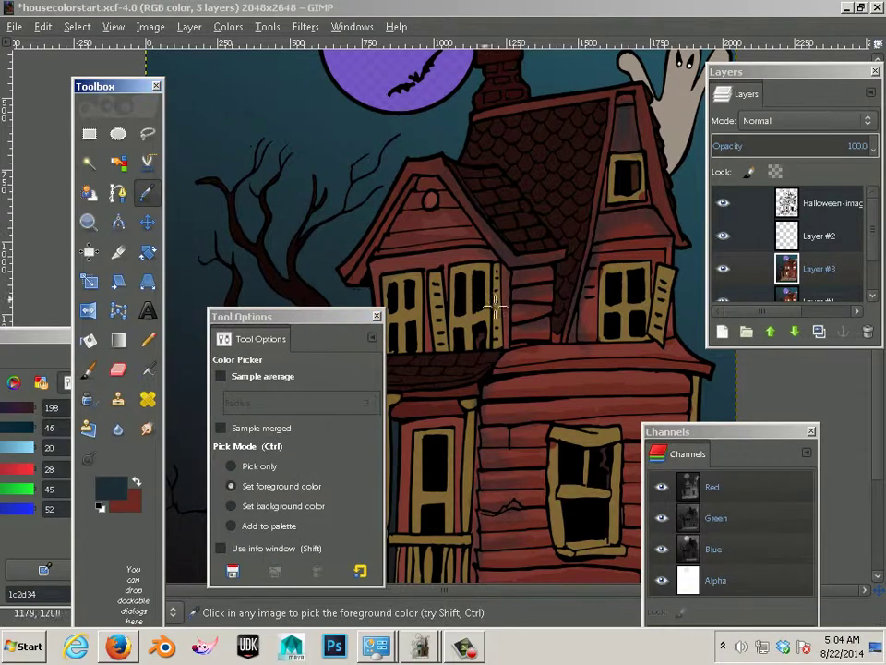
click(588, 351)
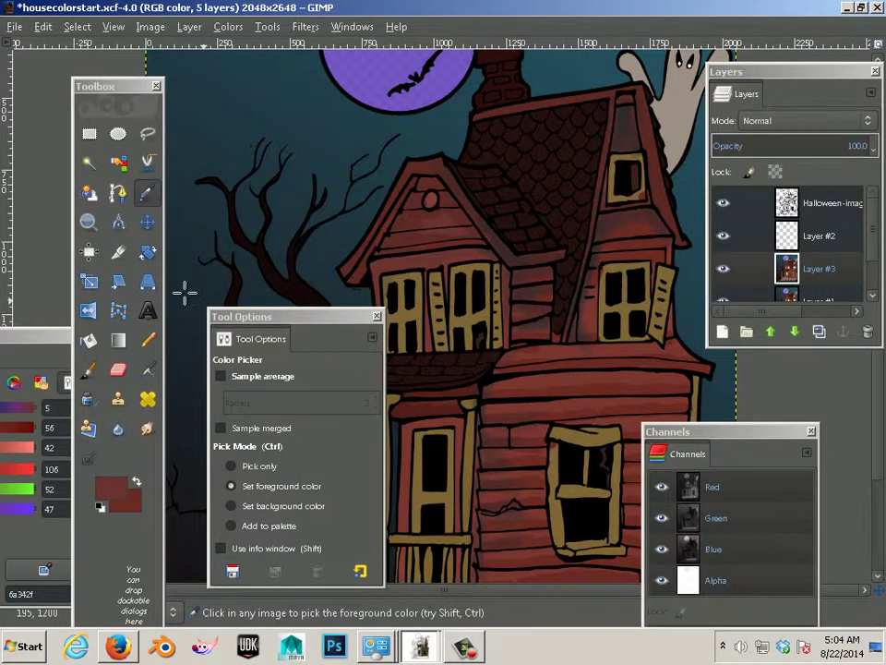
click(89, 370)
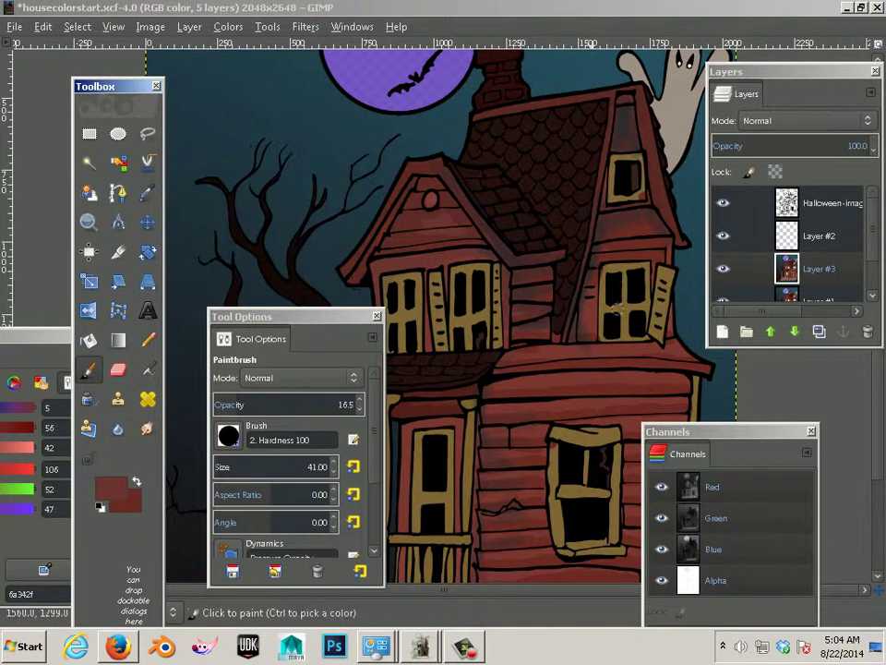
drag(518, 356, 567, 352)
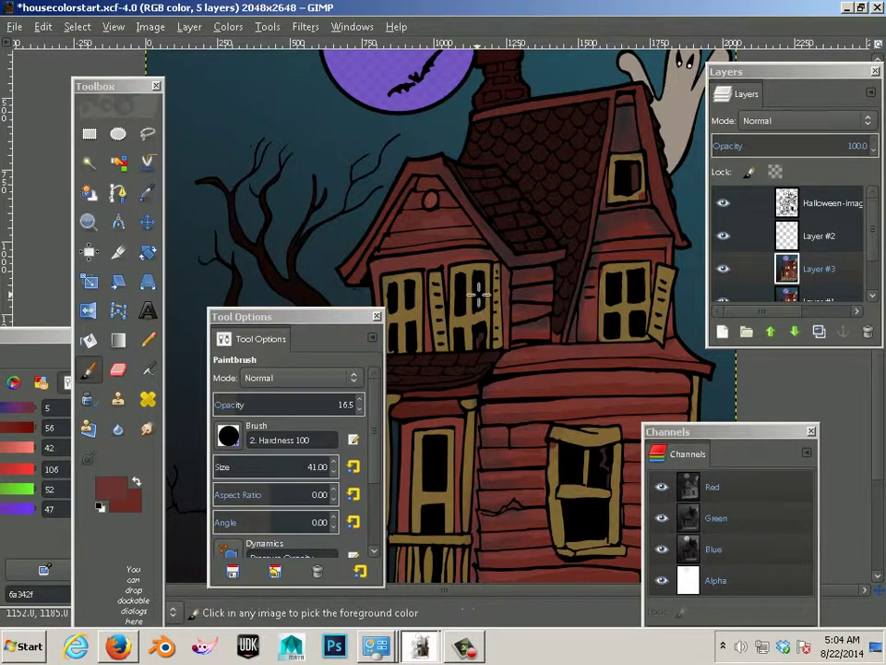
ctrl+scroll(498, 291, down, 3)
ctrl+scroll(503, 290, up, 1)
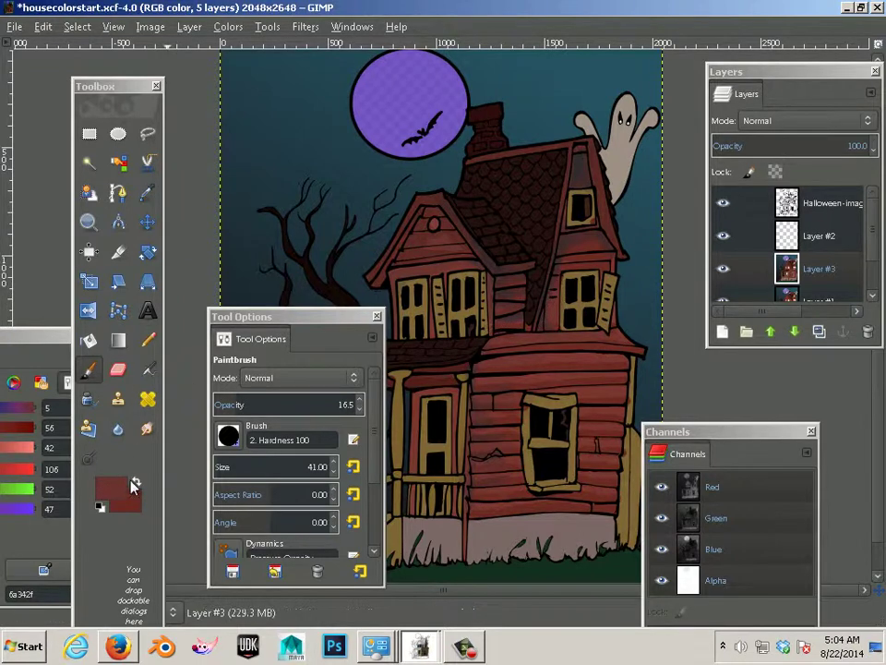
- Select the Blur tool, enable Apply Jitter at amount 0.20, and zoom in
click(117, 432)
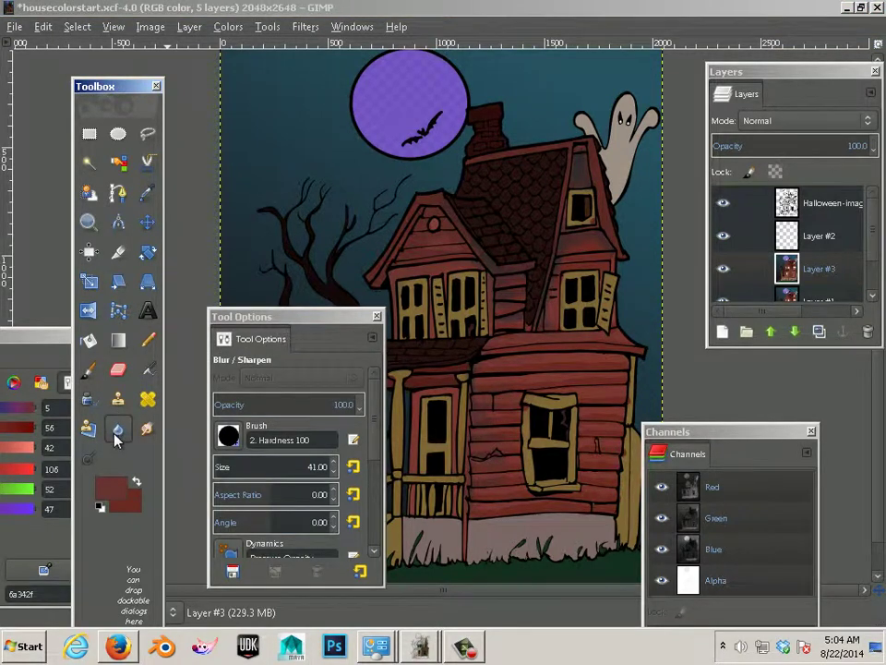
drag(374, 428, 378, 507)
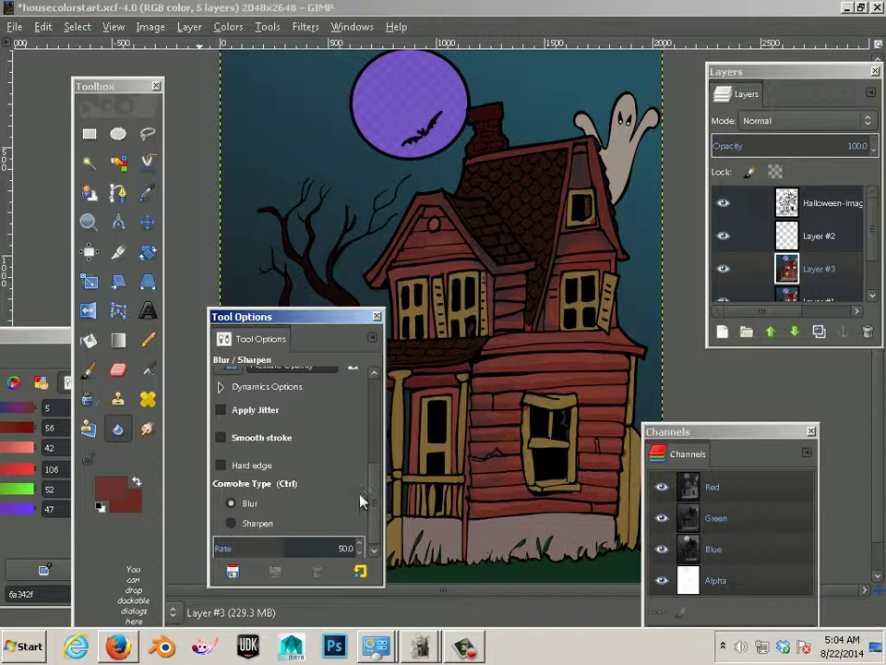
click(220, 410)
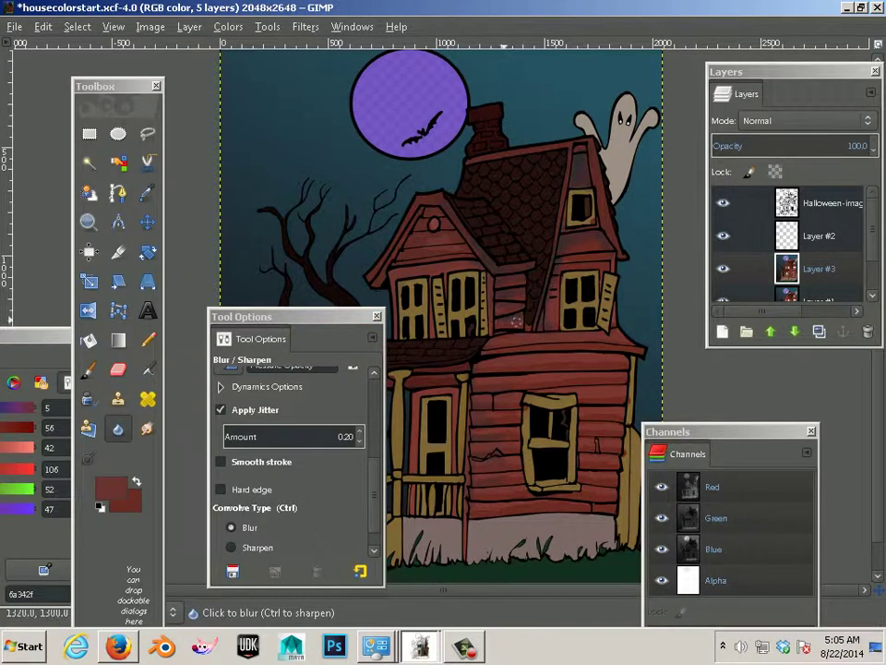
ctrl+scroll(514, 323, up, 3)
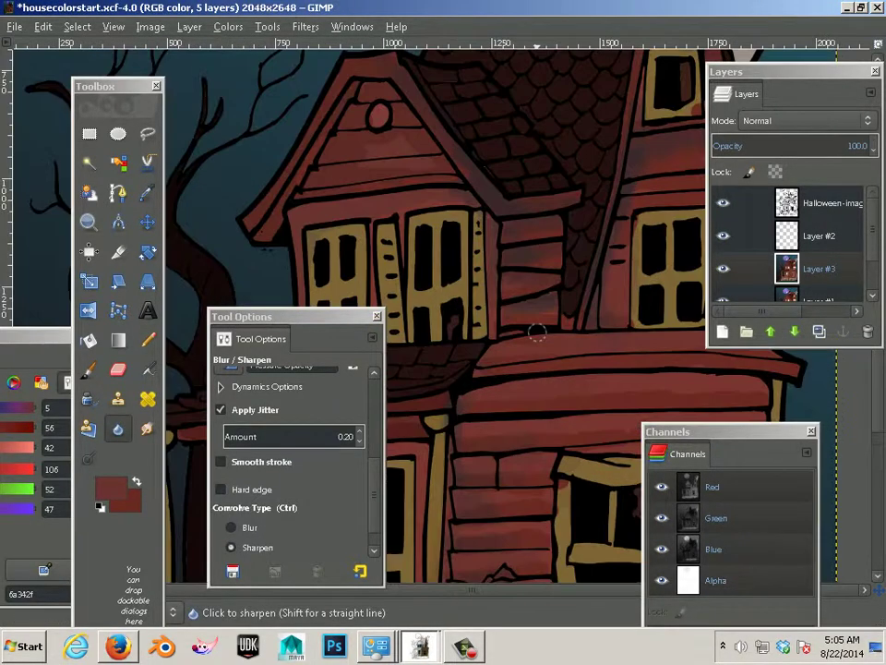
ctrl+scroll(539, 333, up, 1)
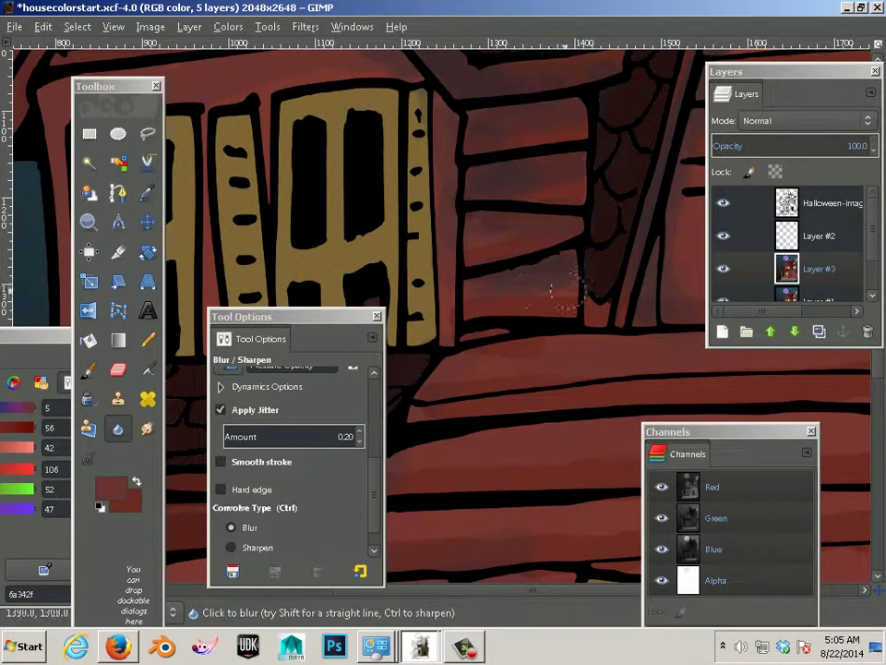
- Smudge the board shading below the porch roof with a jittered size-41 Smudge brush
click(147, 430)
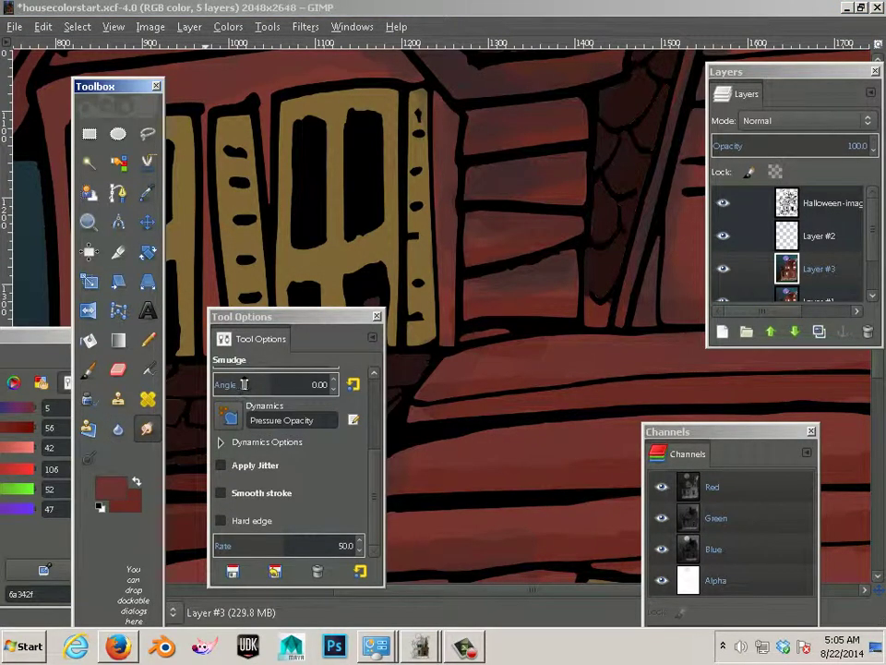
click(221, 466)
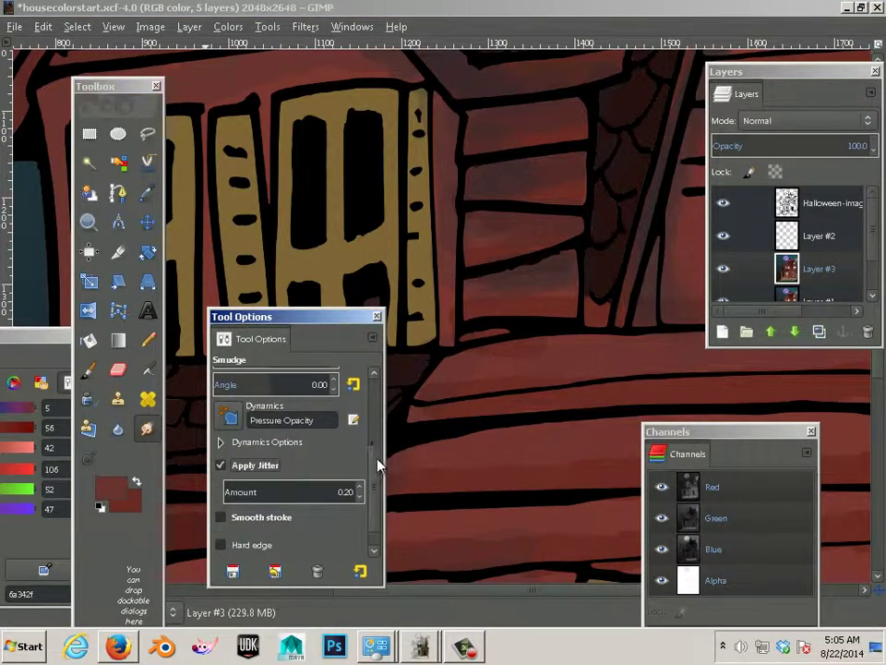
scroll(376, 507, down, 1)
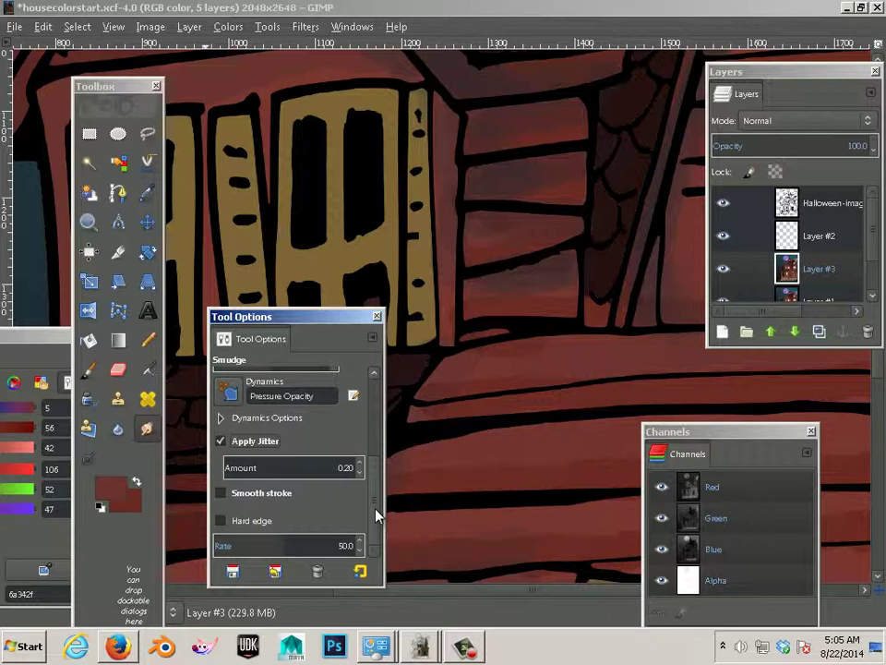
drag(375, 499, 372, 443)
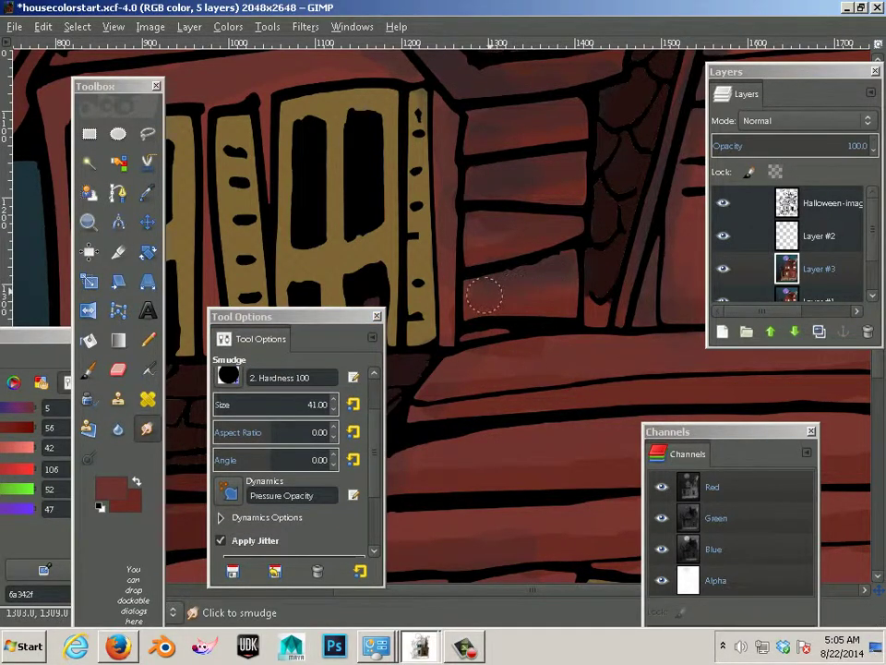
drag(484, 293, 532, 249)
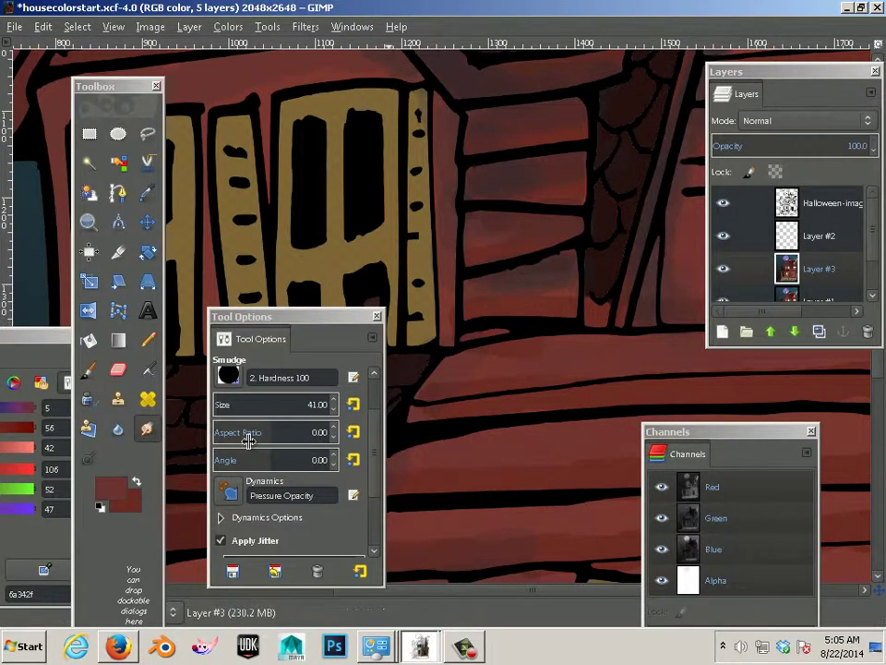
drag(531, 312, 490, 314)
- Switch the Smudge tool's brush to Bristles 02
click(228, 376)
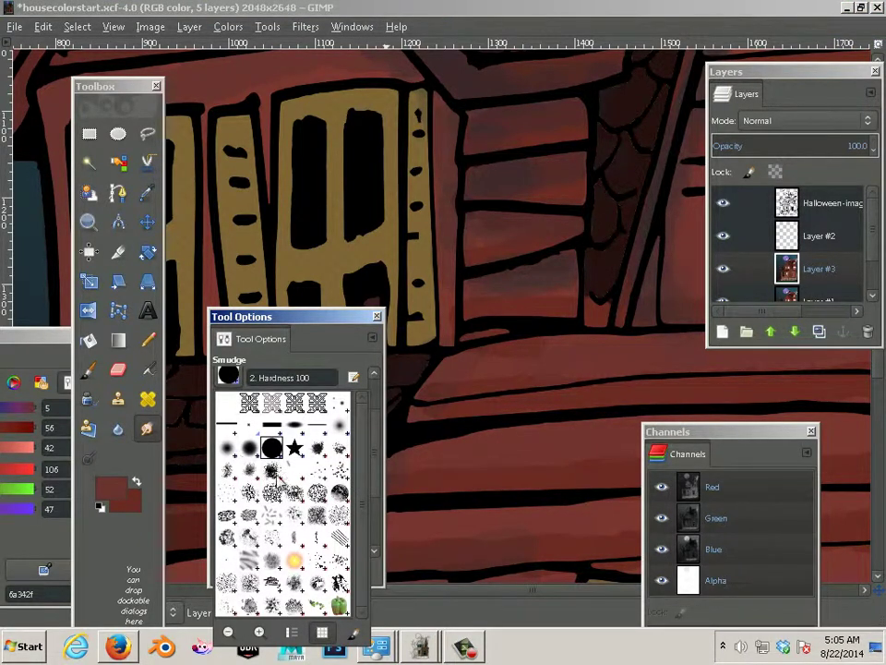
click(339, 475)
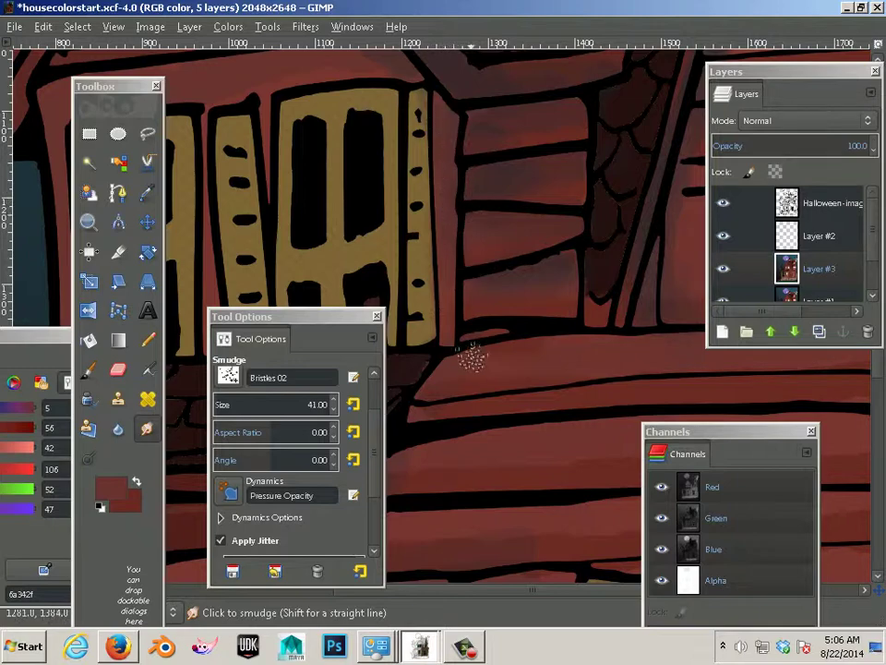
scroll(421, 175, up, 5)
scroll(510, 291, left, 5)
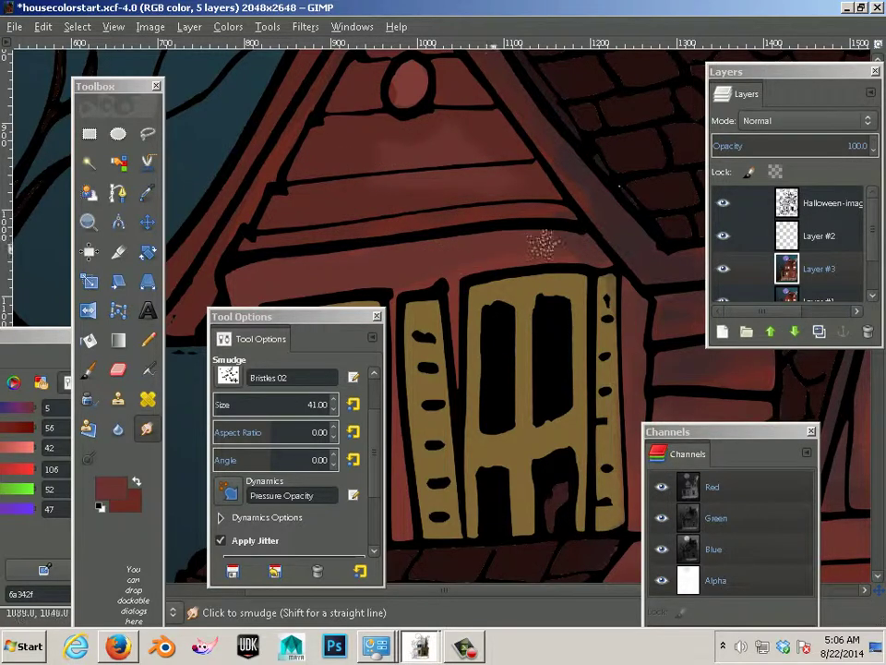
- Move to the roof gable under the round window and blend its plank shading
drag(419, 182, 440, 294)
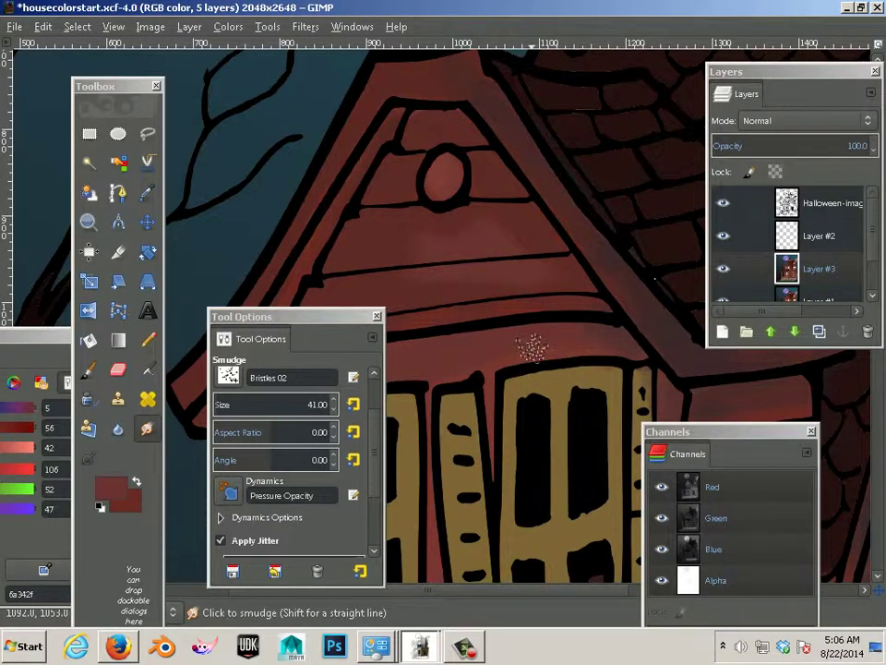
key(greater)
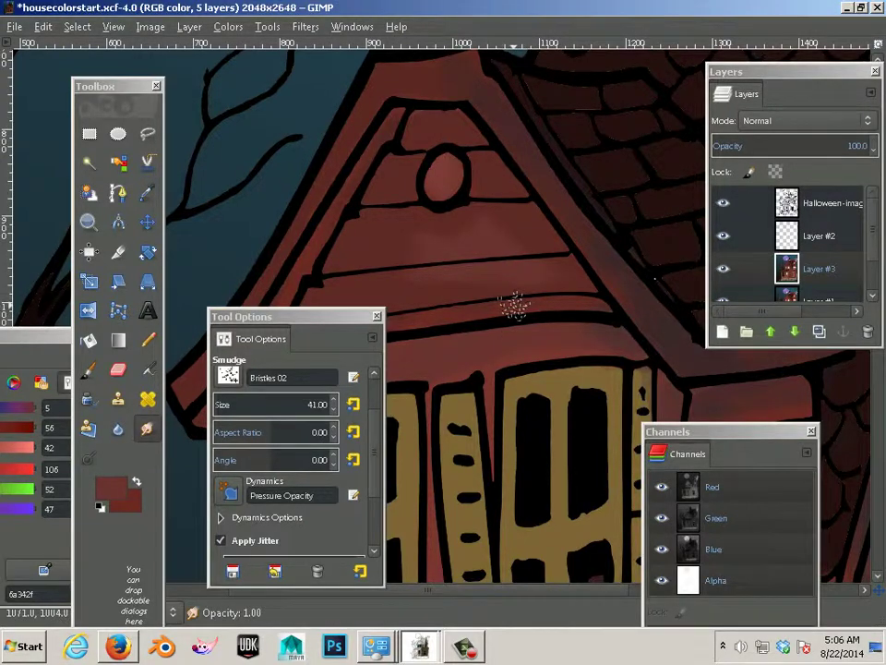
scroll(514, 307, up, 2)
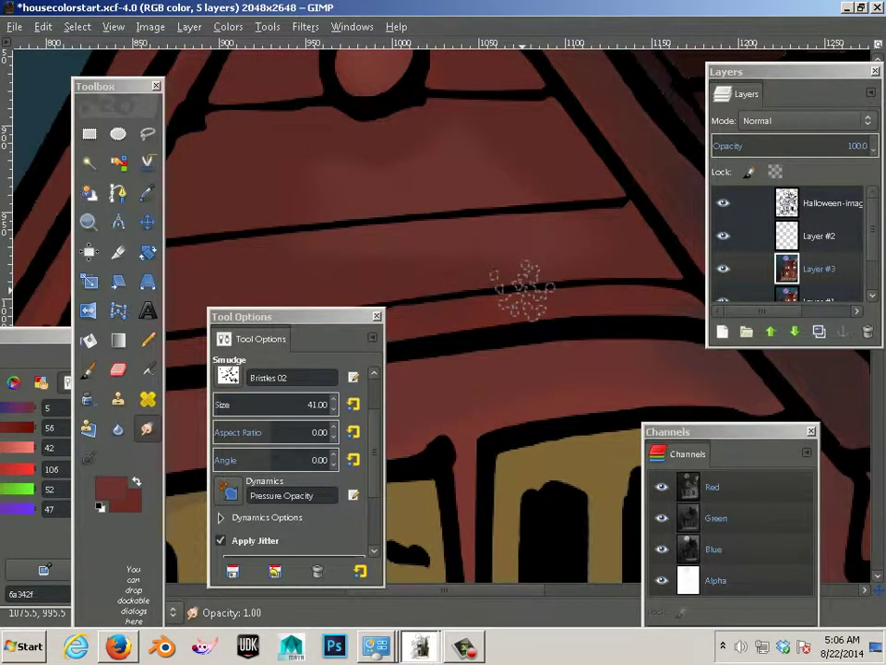
scroll(521, 288, down, 5)
scroll(520, 297, up, 4)
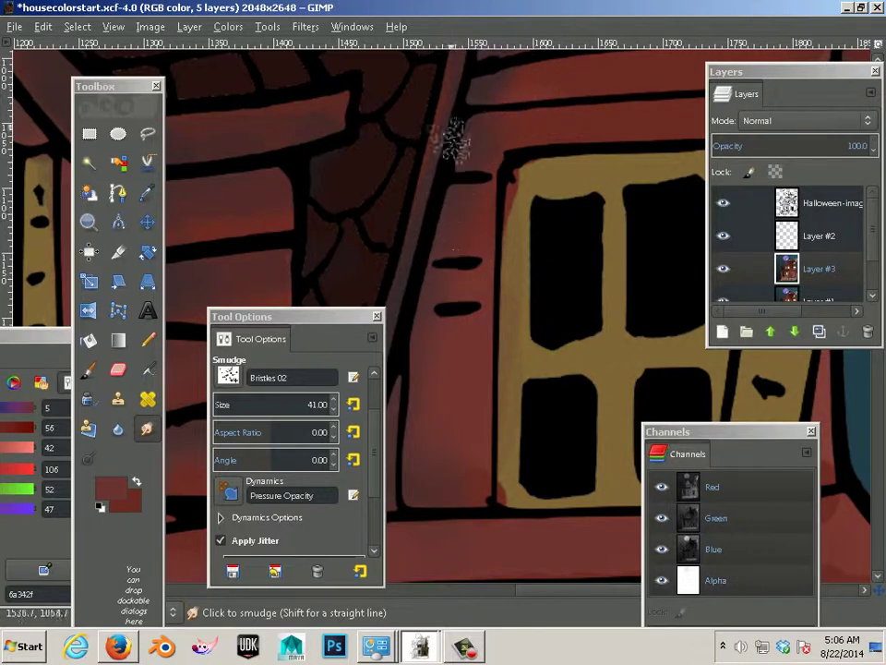
- Enlarge the smudge to size 51 and smear away the red blob at the upper window's corner
key(braceright)
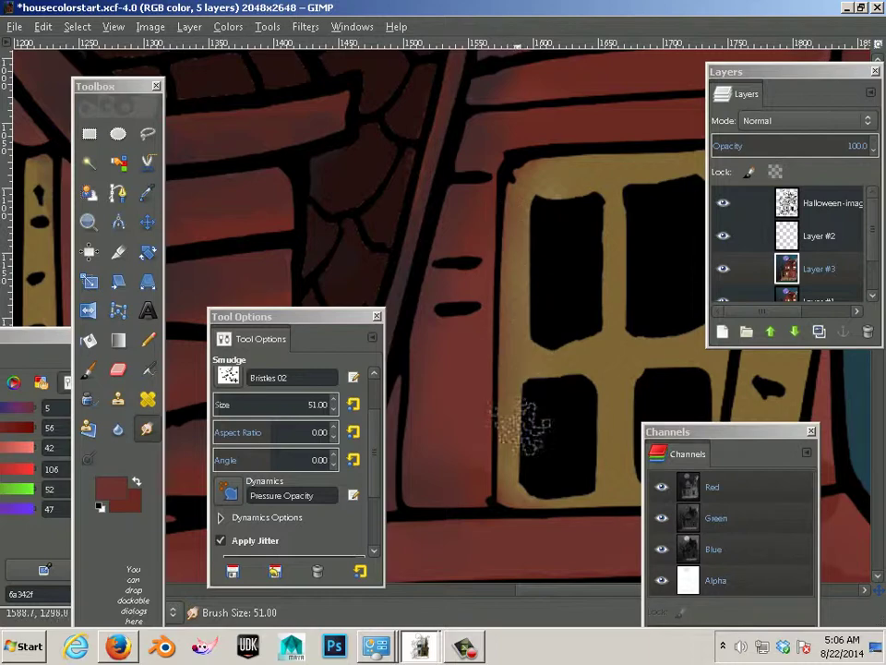
scroll(544, 424, up, 3)
scroll(554, 372, right, 2)
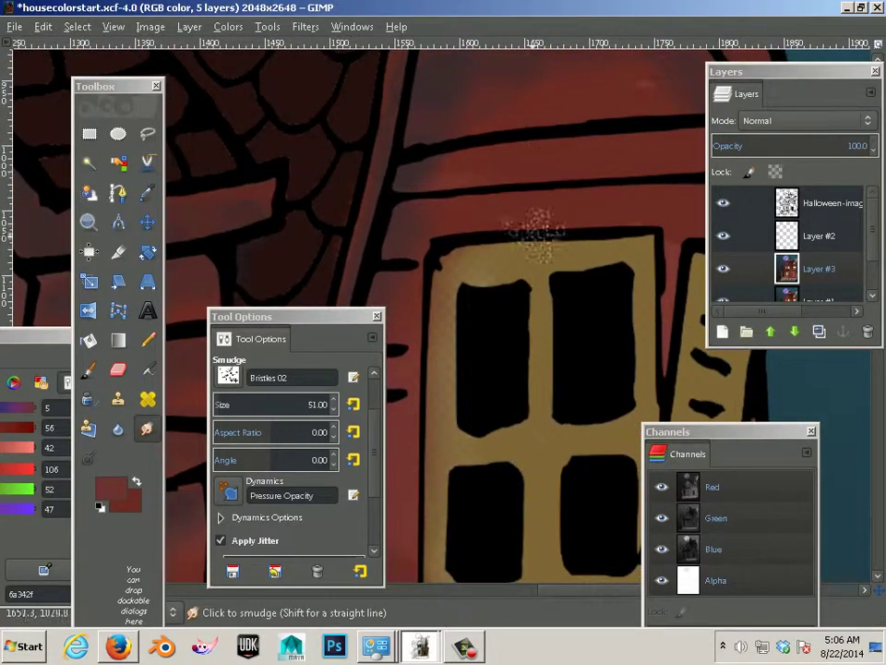
scroll(533, 229, up, 5)
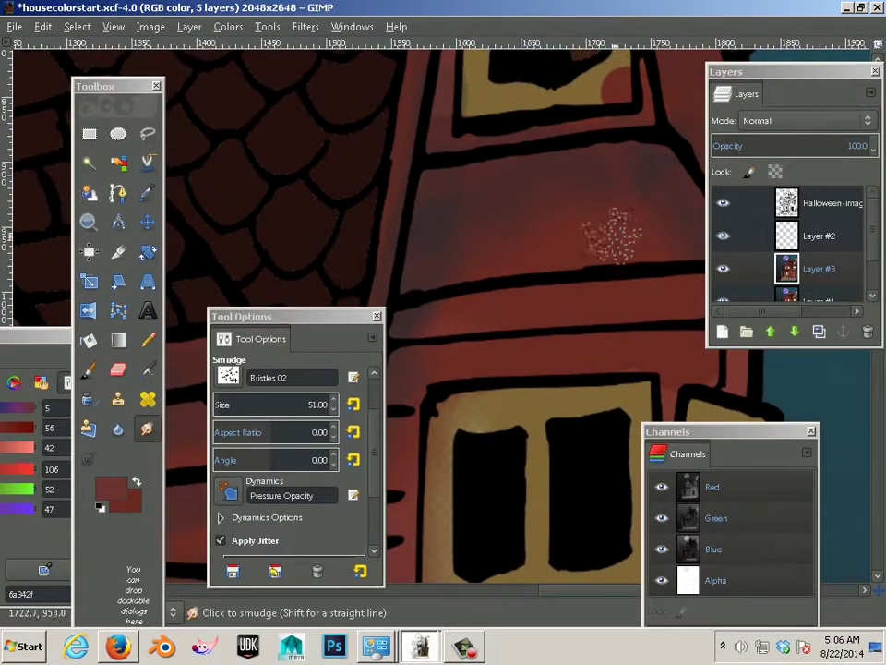
scroll(586, 217, up, 2)
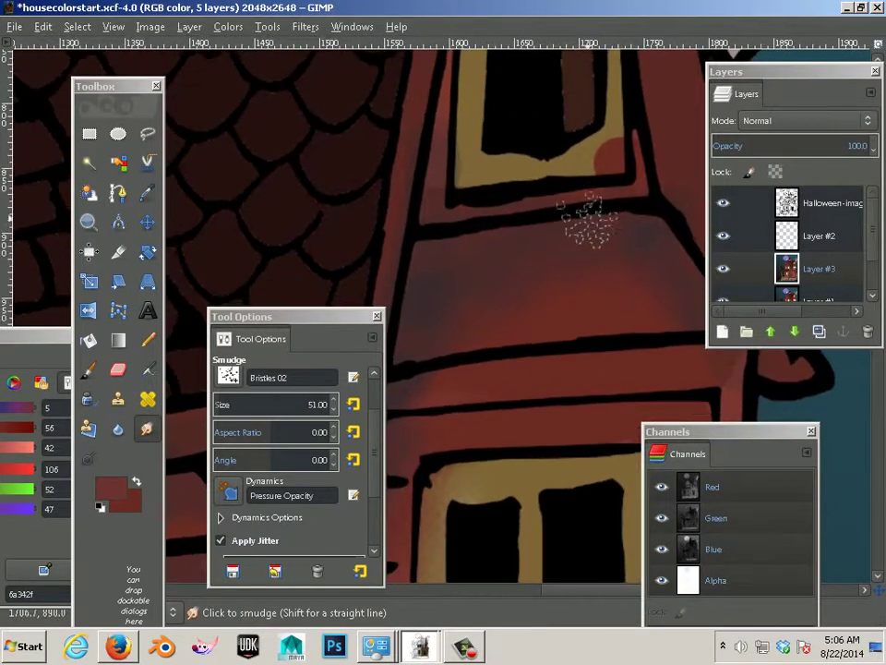
mouse_move(586, 217)
mouse_down()
mouse_move(586, 159)
mouse_move(614, 140)
mouse_move(600, 157)
mouse_move(616, 164)
mouse_move(561, 162)
mouse_move(605, 159)
mouse_move(620, 97)
mouse_move(611, 148)
mouse_move(494, 180)
mouse_move(443, 166)
mouse_up()
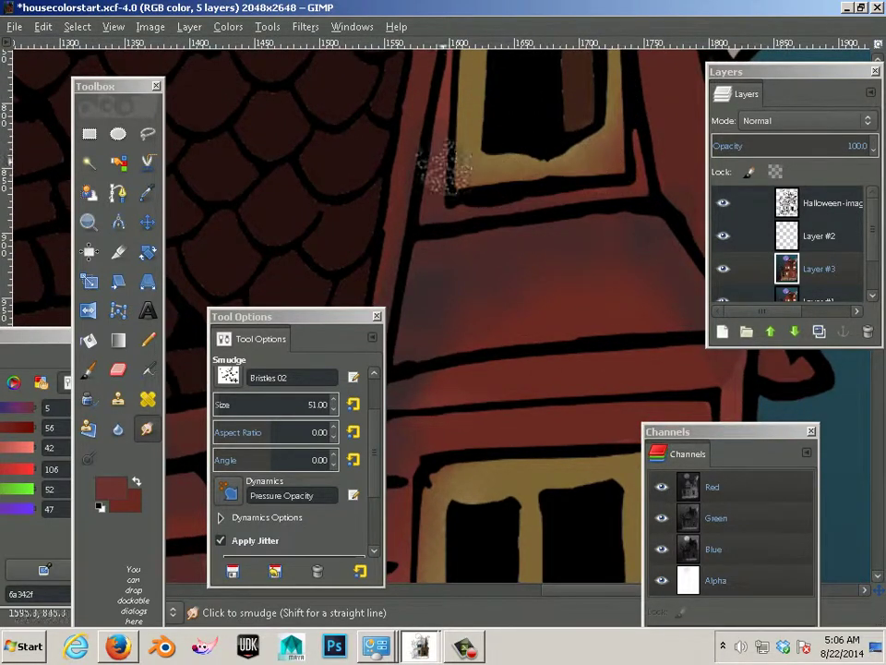
scroll(452, 176, up, 4)
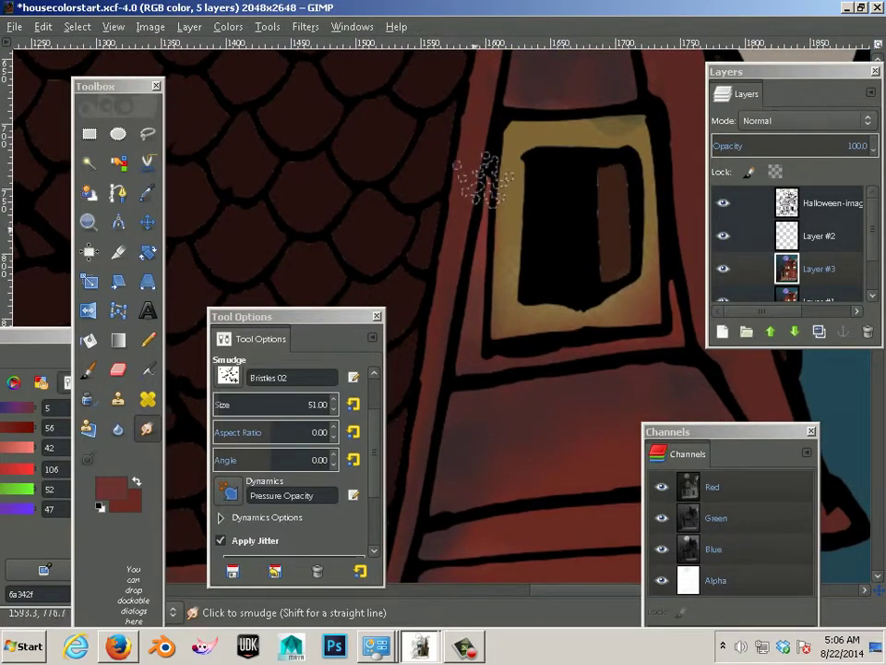
scroll(530, 119, up, 5)
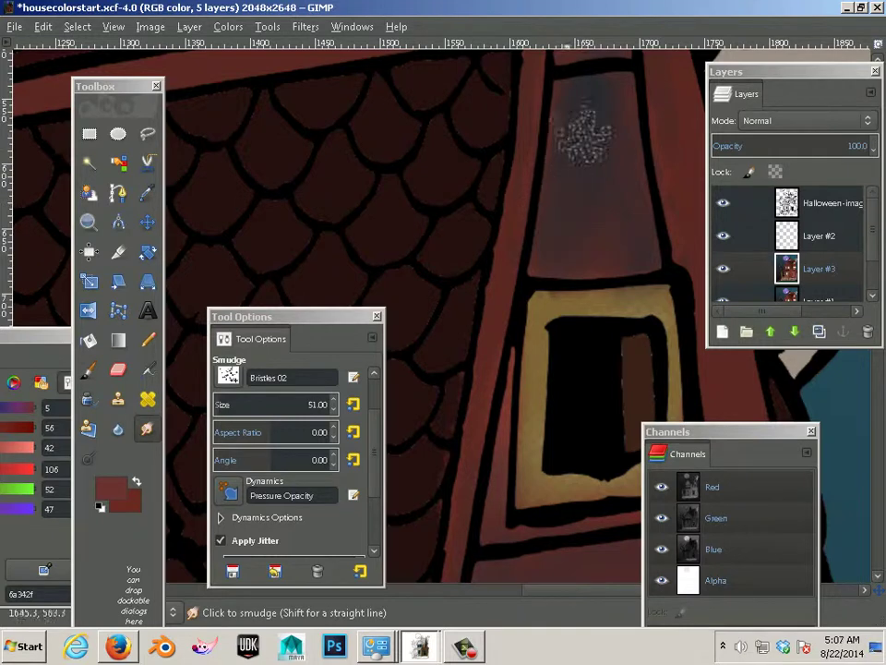
scroll(554, 185, up, 5)
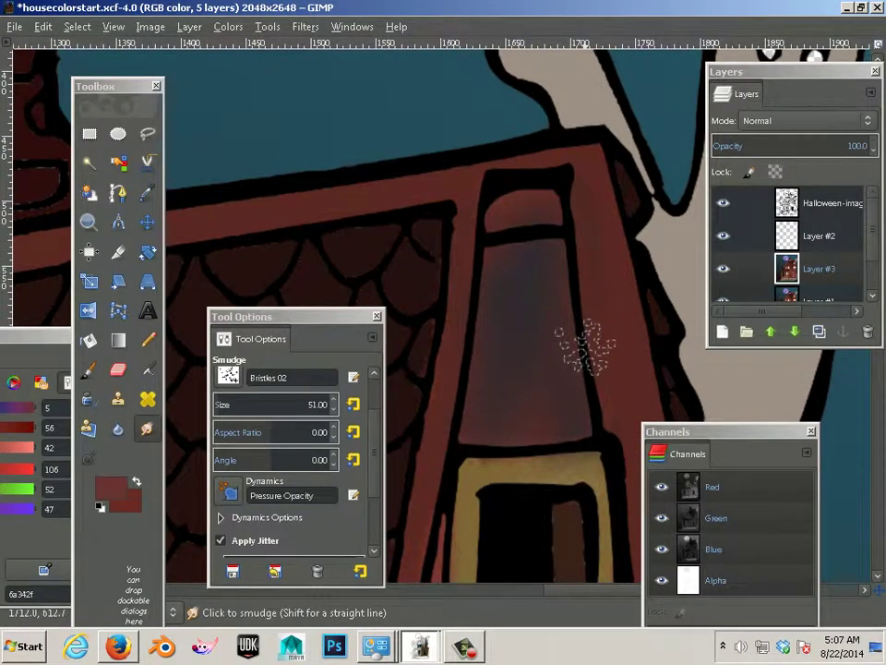
scroll(530, 395, down, 6)
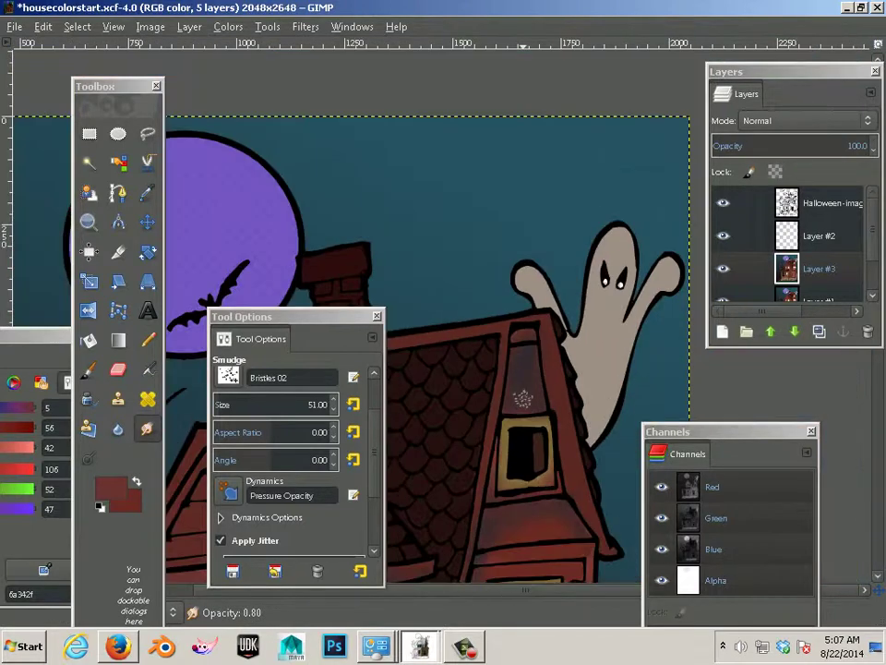
scroll(523, 395, up, 1)
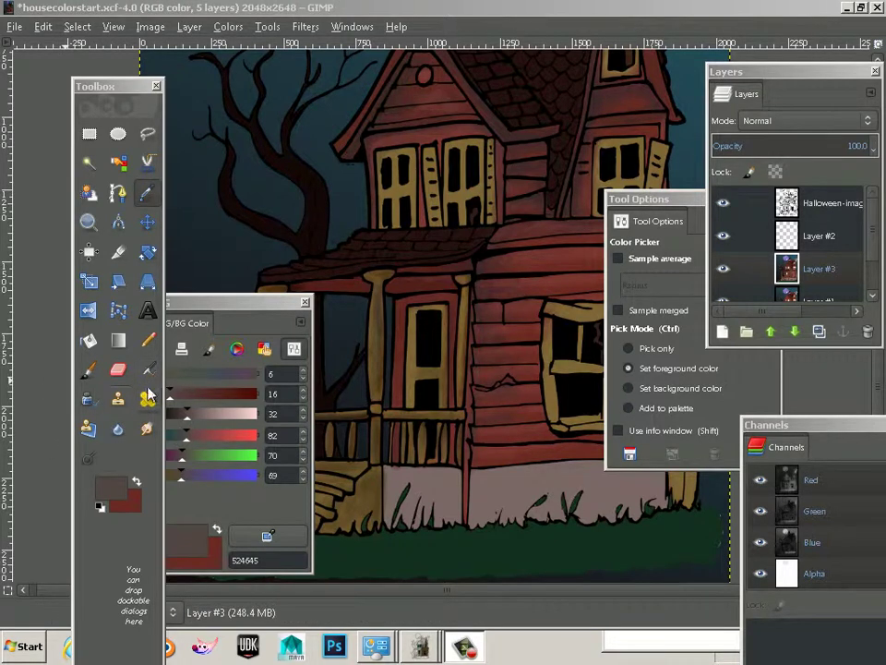
- Select the Paintbrush with the Bristles 02 brush at 16.5 opacity
click(90, 373)
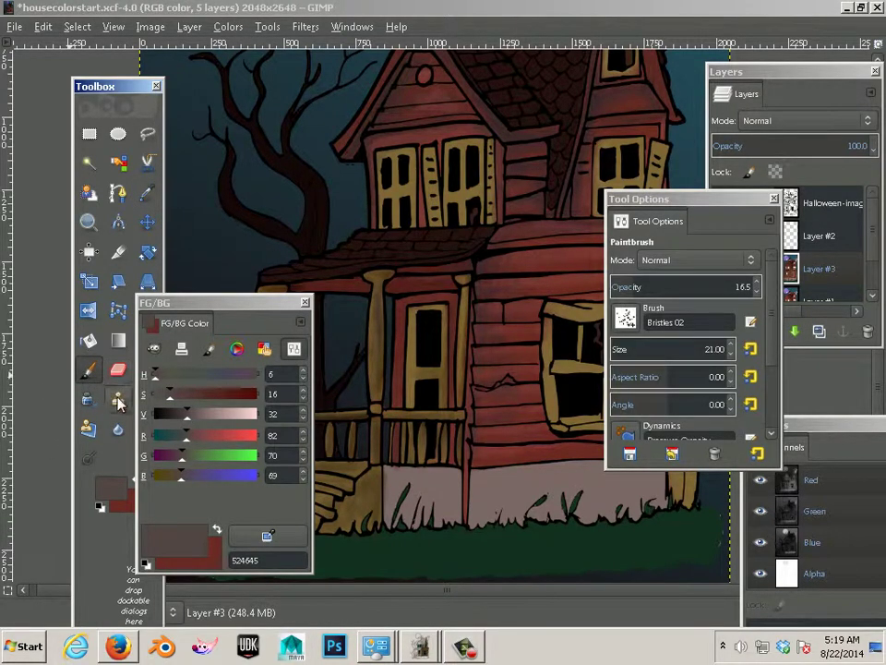
click(625, 318)
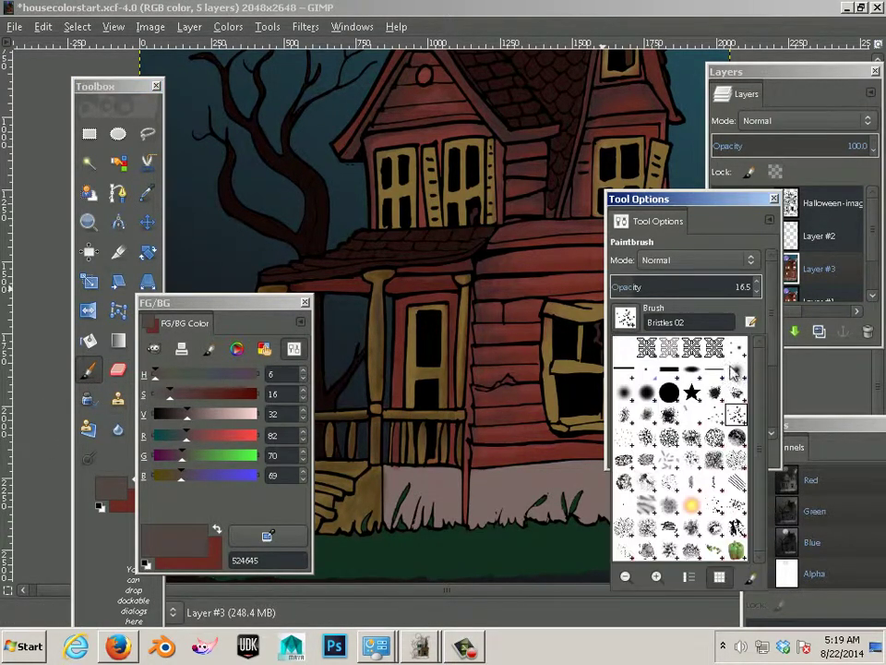
click(744, 420)
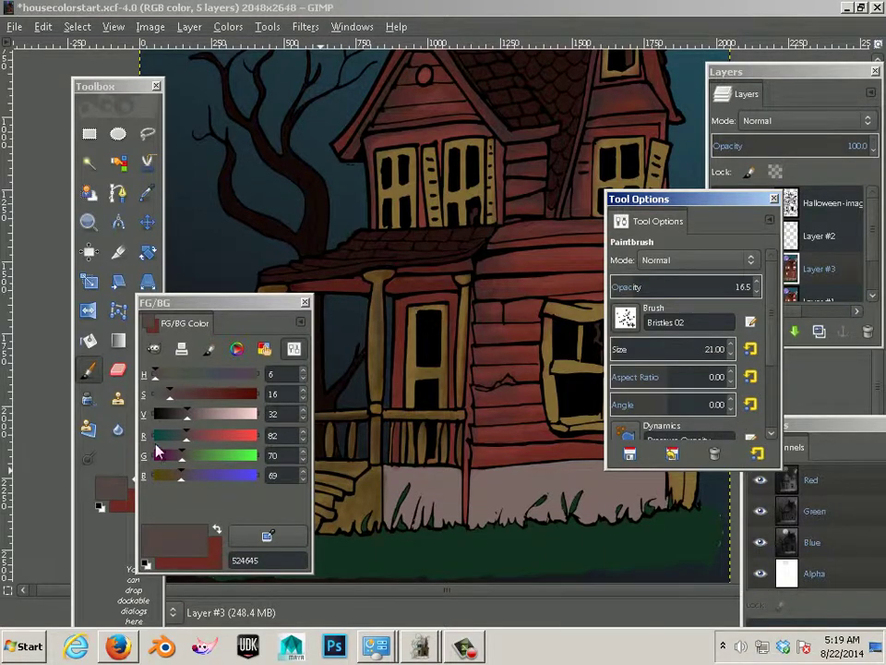
- Reposition the FG/BG Color window partly out of the way, keeping the toolbox in front
drag(203, 312, 29, 495)
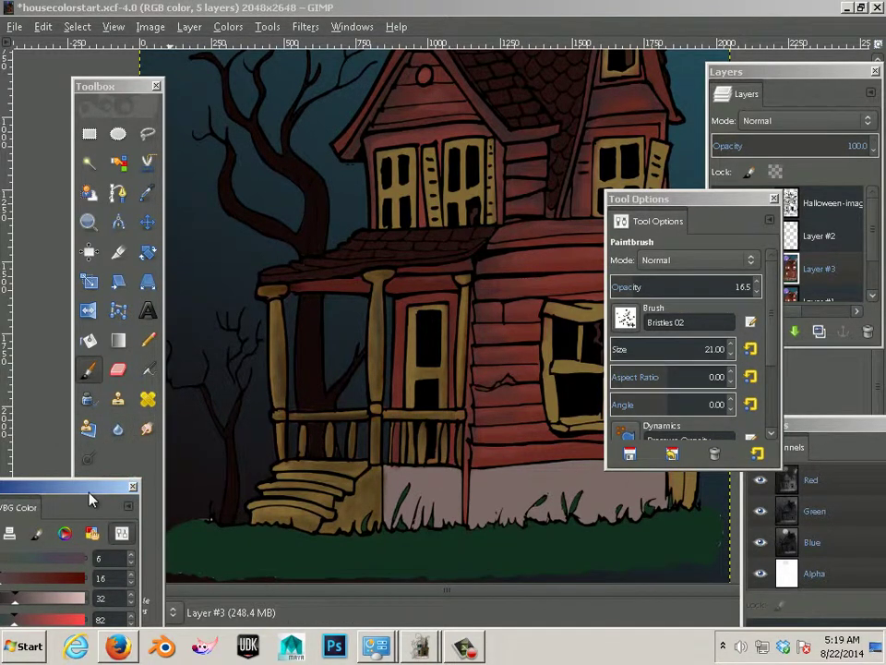
drag(93, 487, 178, 481)
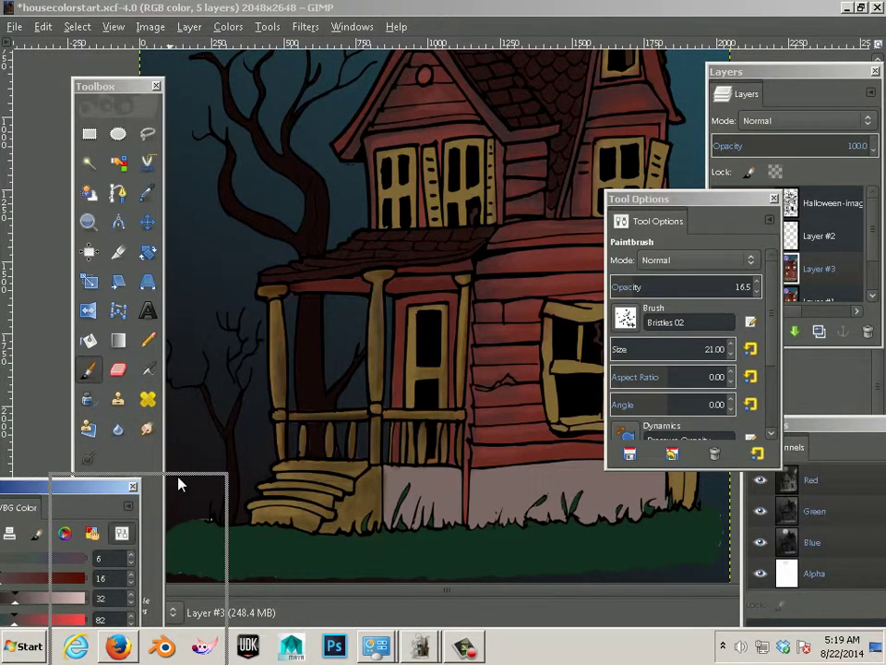
click(89, 374)
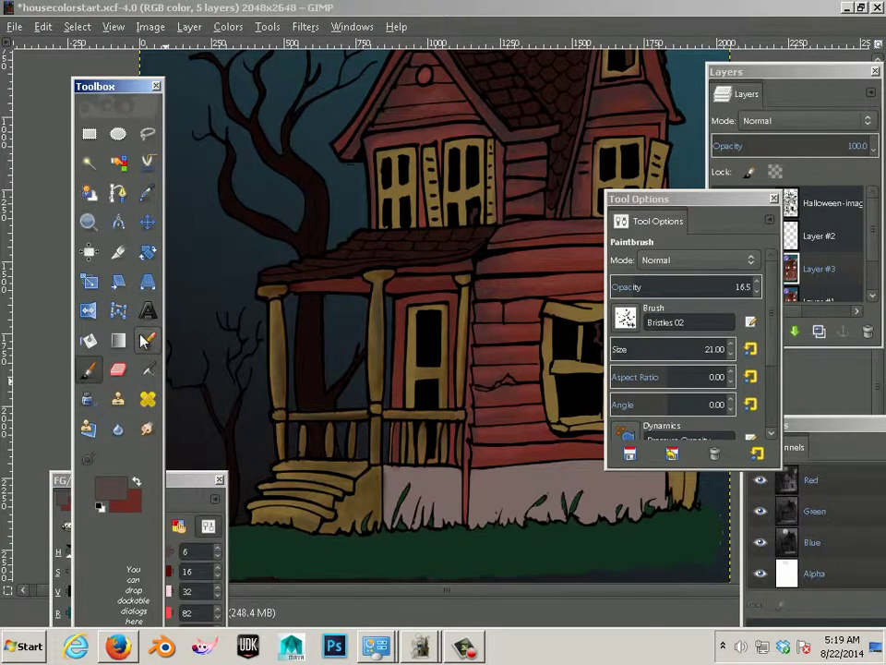
- Sample the pale foundation colour and darken it to grey-brown 453b3a
click(148, 192)
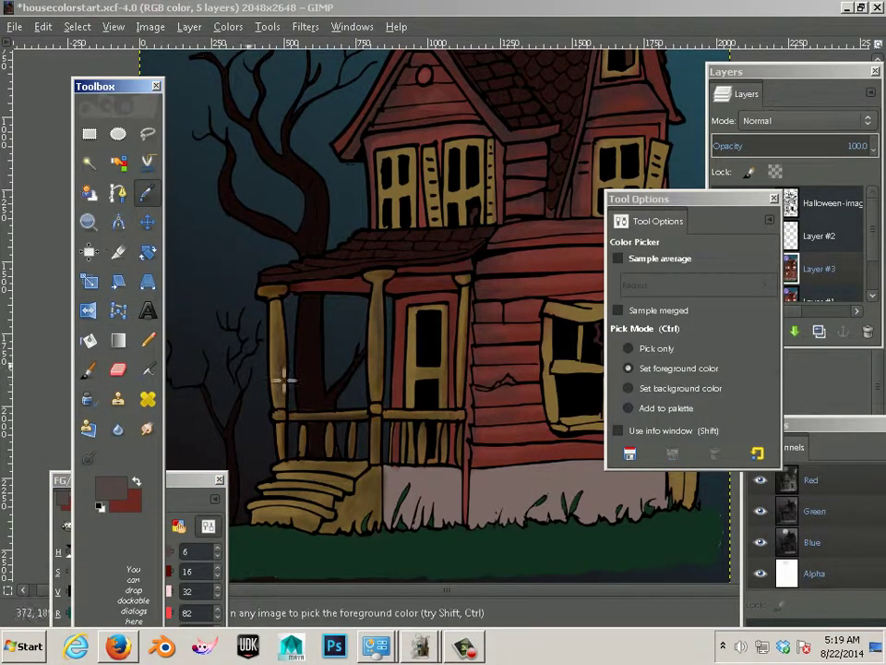
click(446, 487)
drag(192, 480, 326, 221)
drag(250, 334, 233, 340)
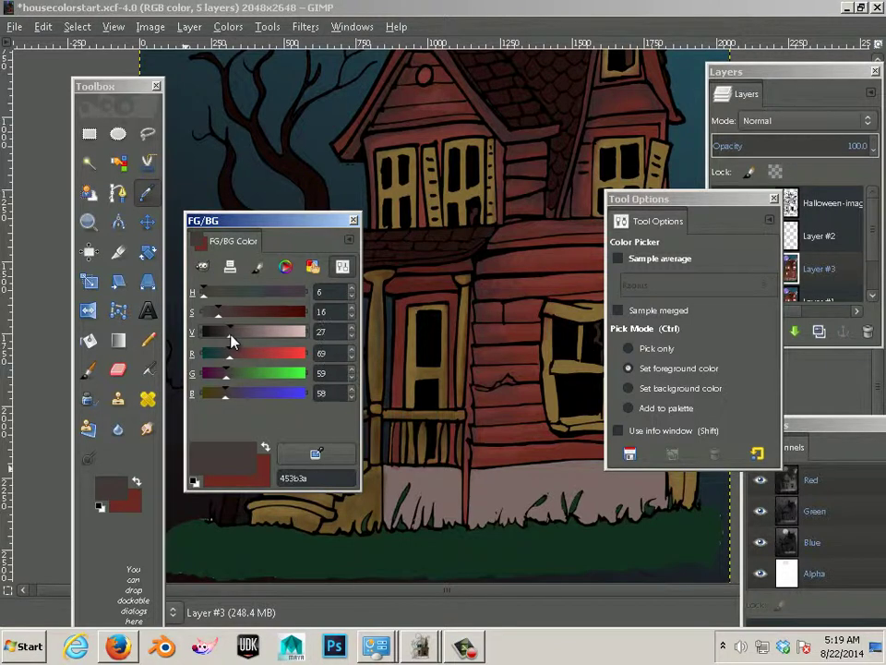
- Return to the Paintbrush and enlarge it to size 51 for foundation strokes
click(89, 370)
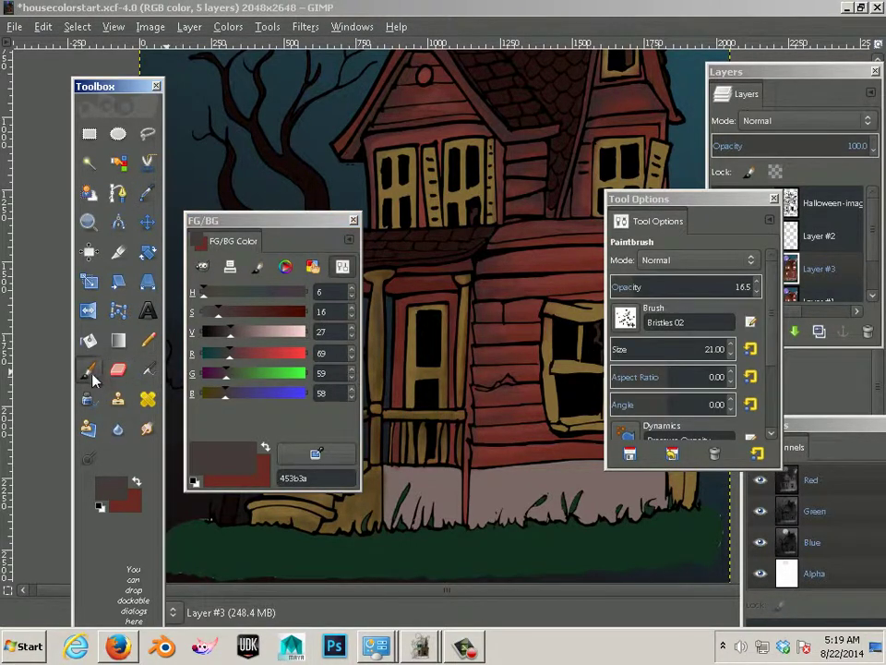
click(636, 294)
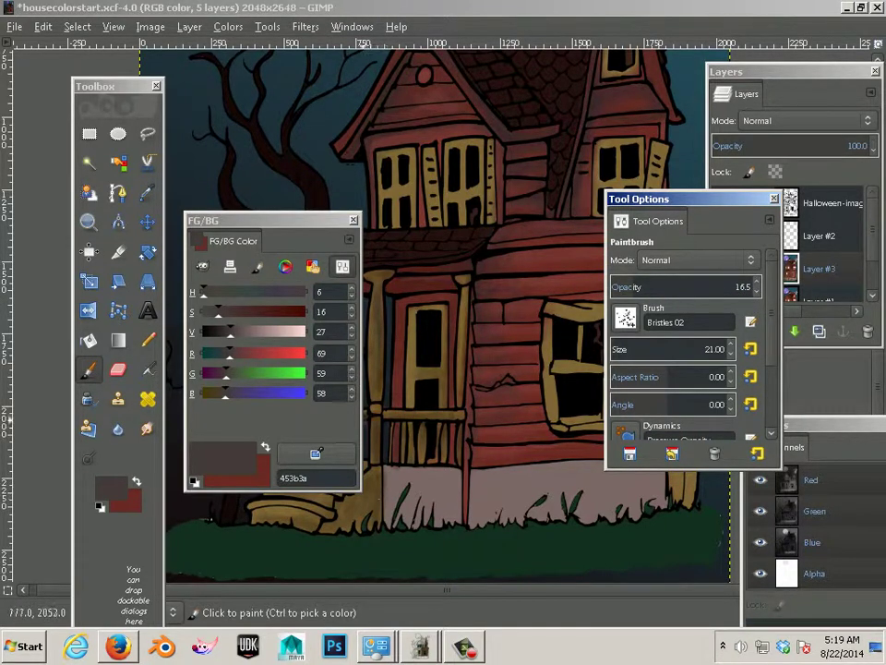
key(shift+bracketright)
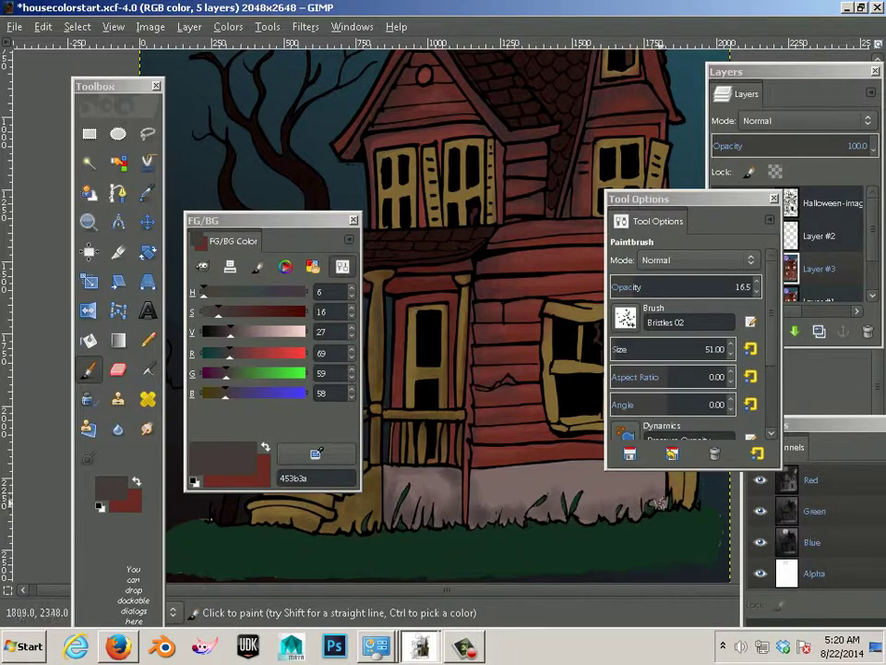
- Move Tool Options aside and raise the bristle brush size to 121
drag(682, 231, 757, 208)
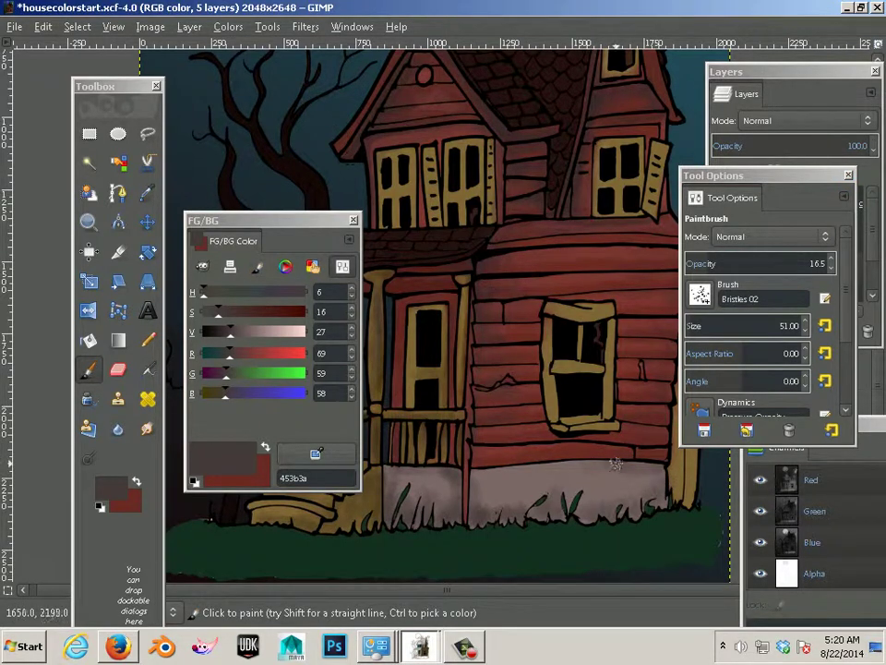
key(bracketright)
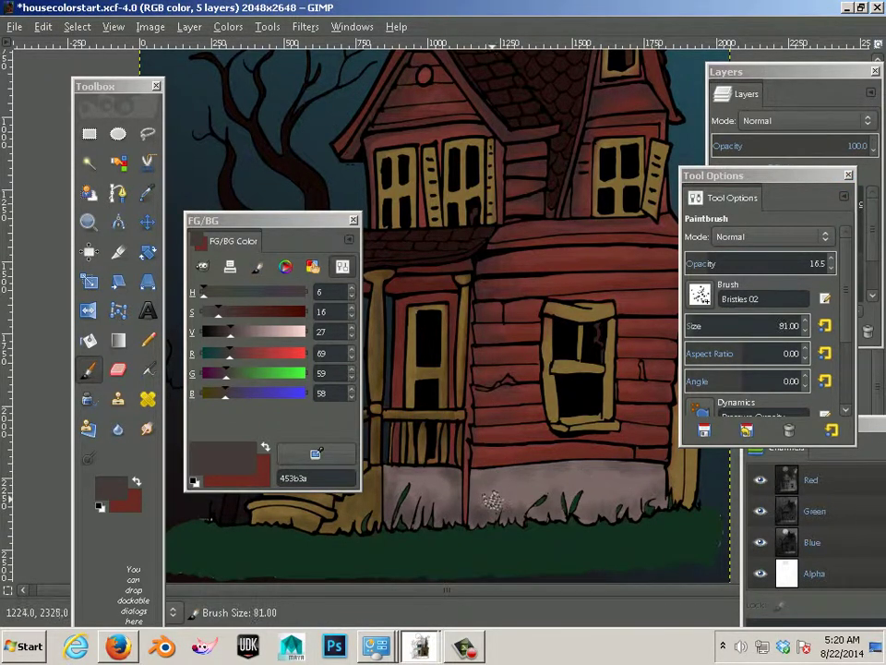
key(bracketright)
key(bracketright)
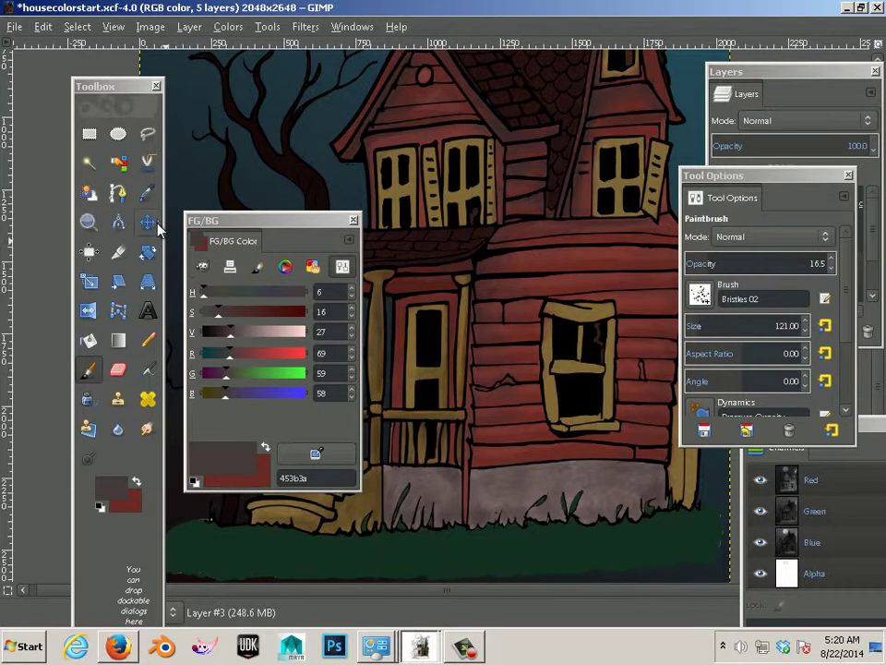
click(147, 192)
- Sample the dark sky colour 1c2c33 and dab it along the foundation and grass edge
click(270, 192)
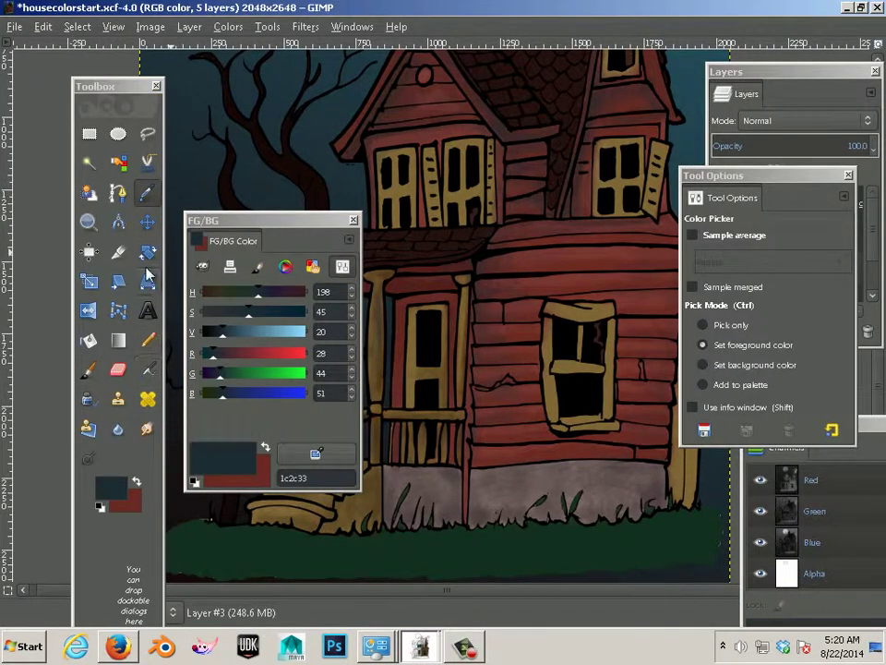
click(89, 370)
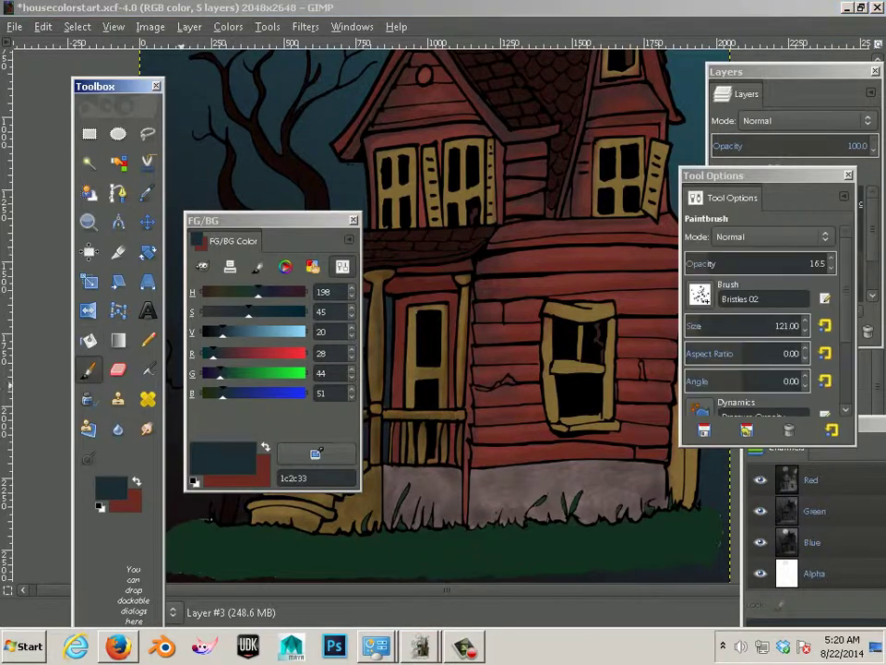
click(614, 504)
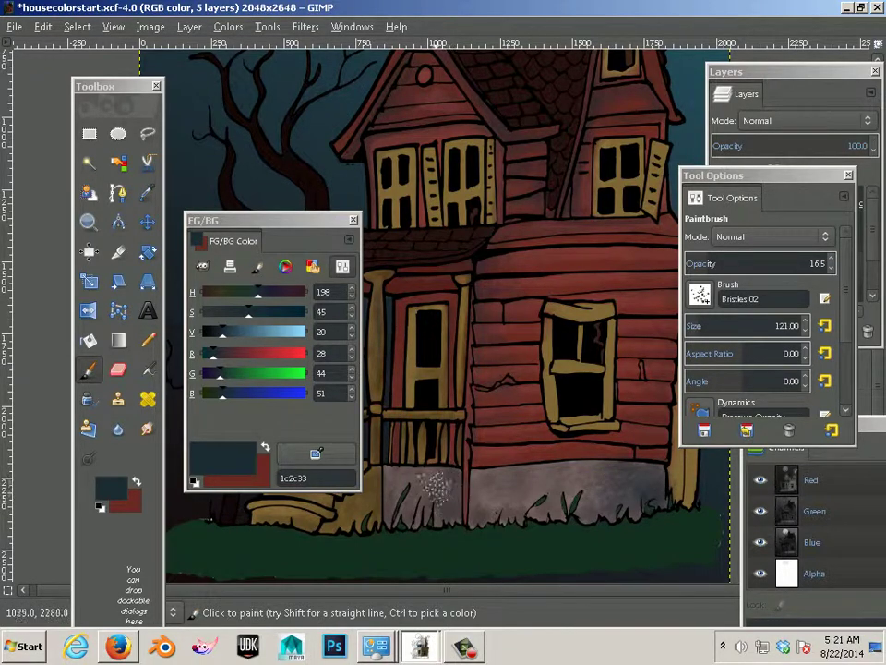
key(ctrl)
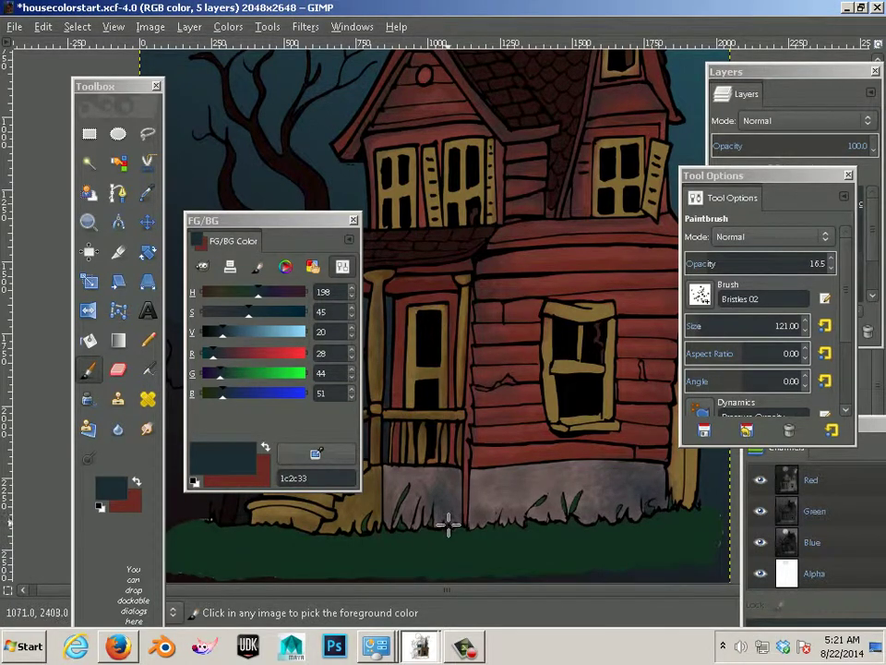
click(442, 492)
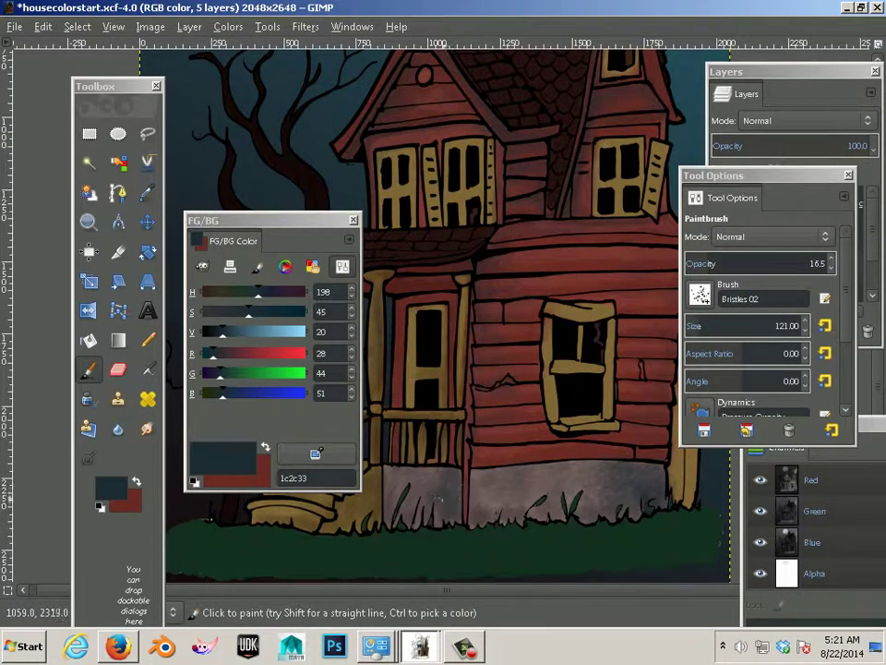
click(496, 525)
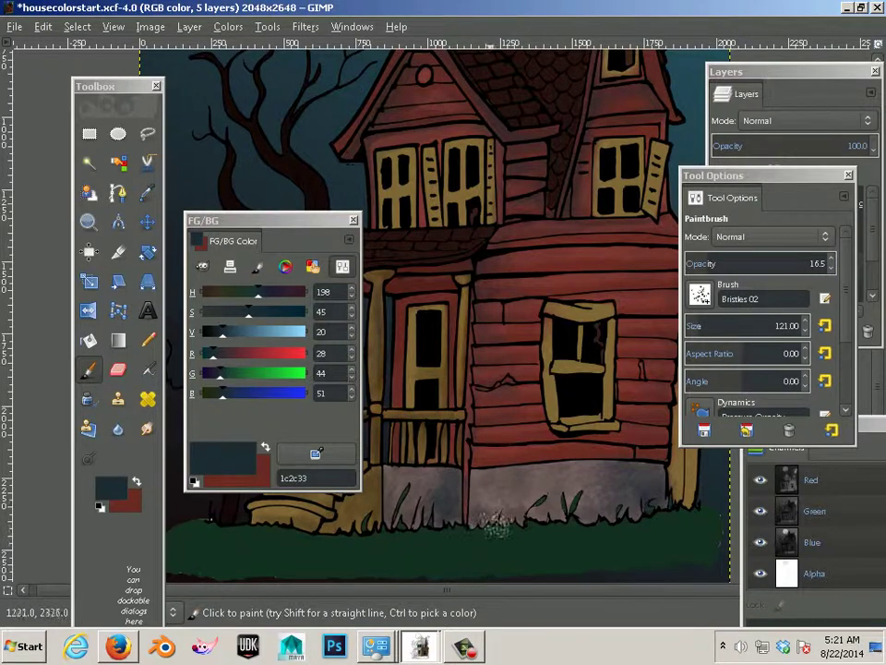
click(499, 508)
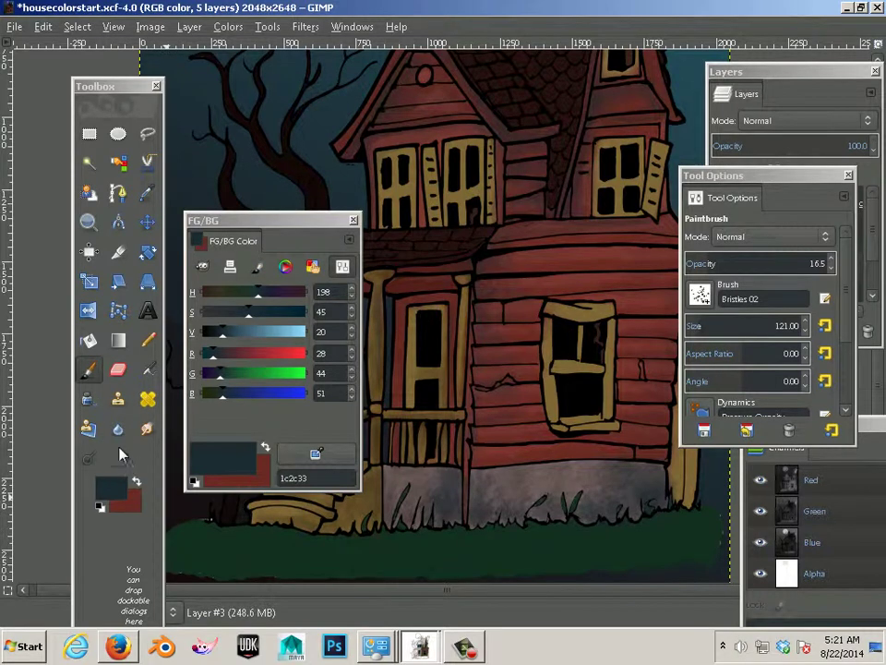
click(94, 457)
- Smudge the dark foundation shading at 80 opacity toward the house's right corner
click(147, 429)
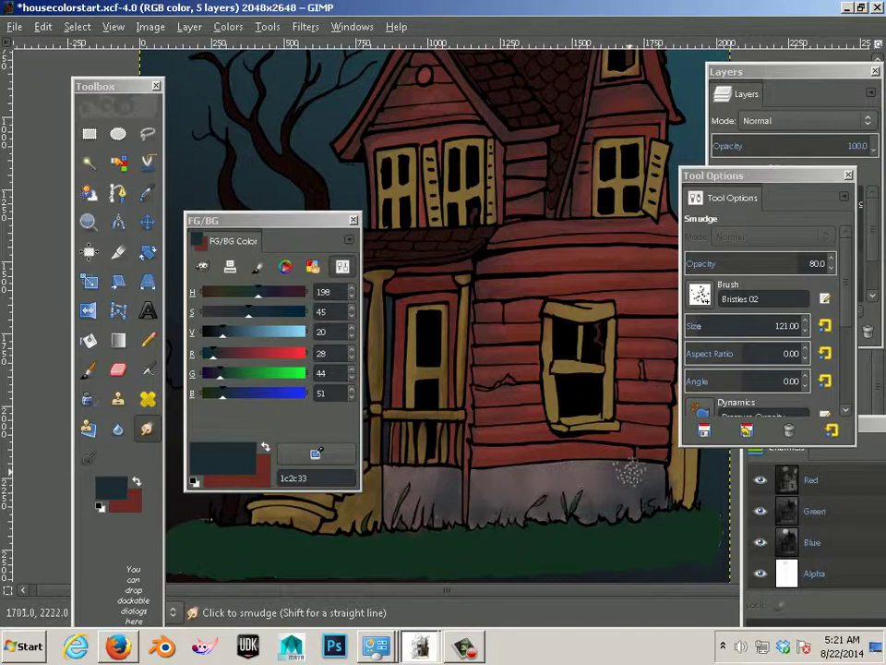
scroll(602, 530, right, 3)
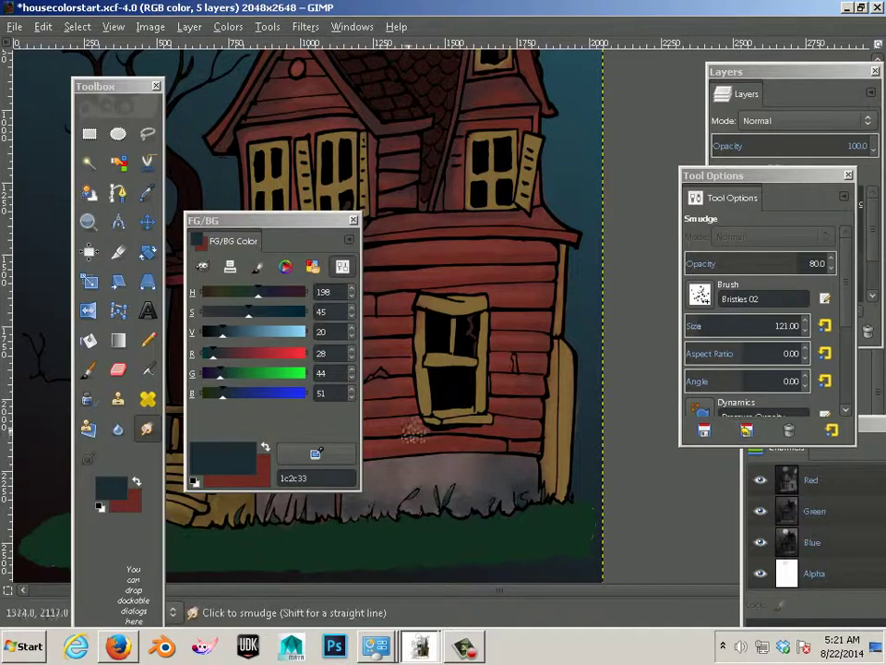
- Move the Tool Options dialog aside to uncover the Layers list
click(781, 180)
drag(781, 181, 686, 409)
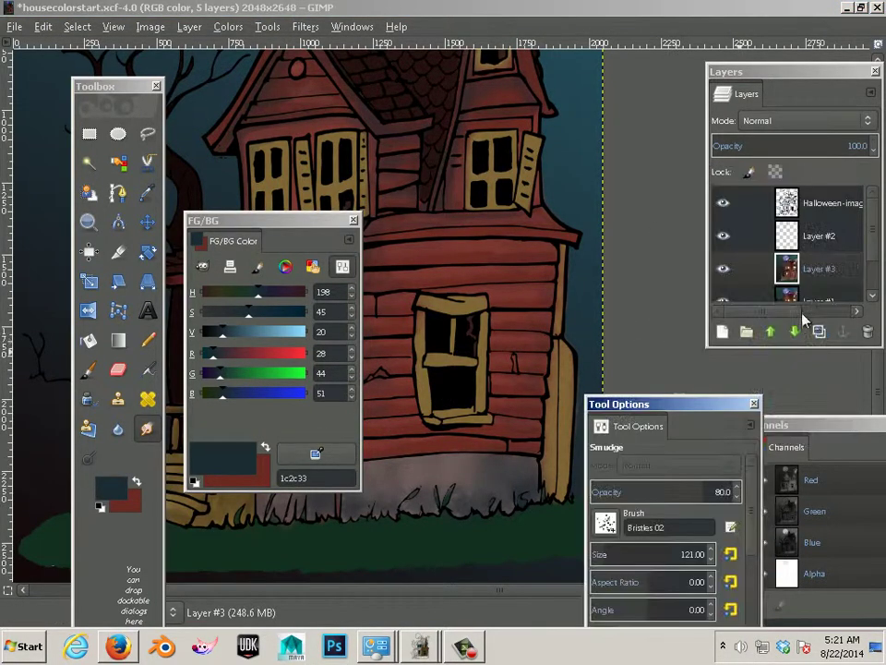
scroll(791, 231, down, 1)
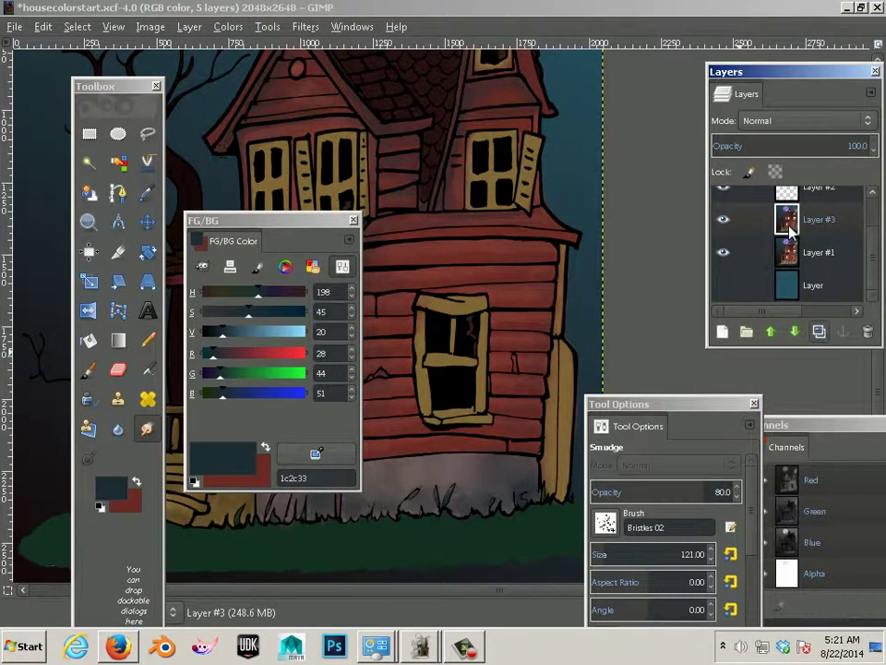
- Toggle Layer #3's visibility to compare with Layer #1, then make Layer #1 active
click(723, 222)
click(723, 222)
click(724, 222)
click(725, 222)
click(725, 221)
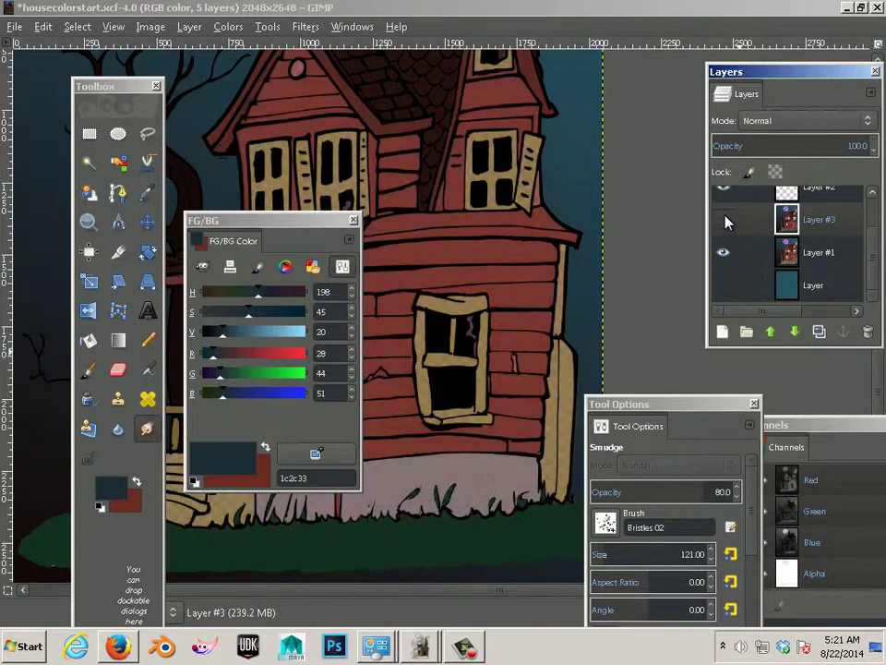
click(724, 222)
click(725, 222)
click(725, 221)
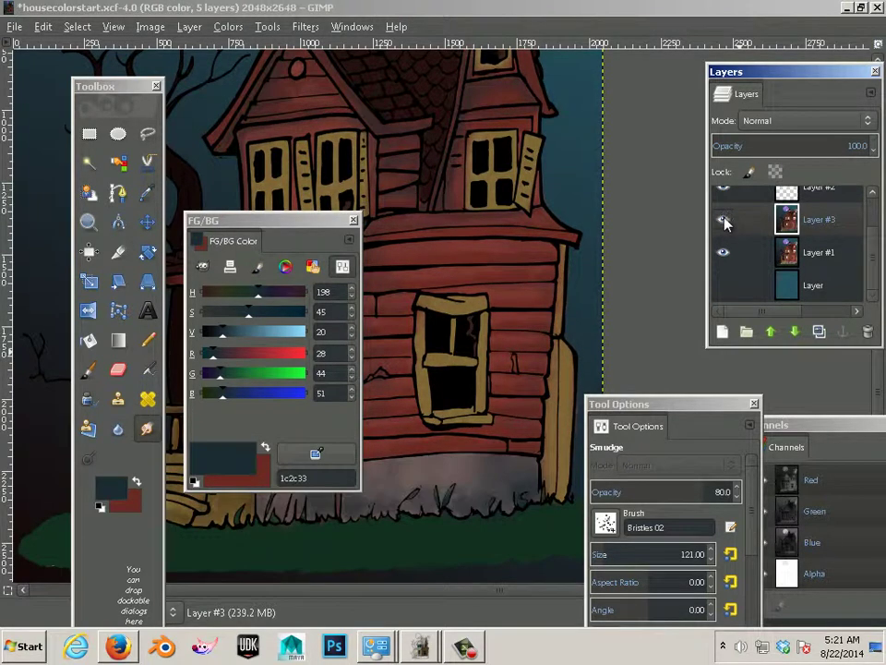
click(725, 222)
click(724, 222)
click(814, 266)
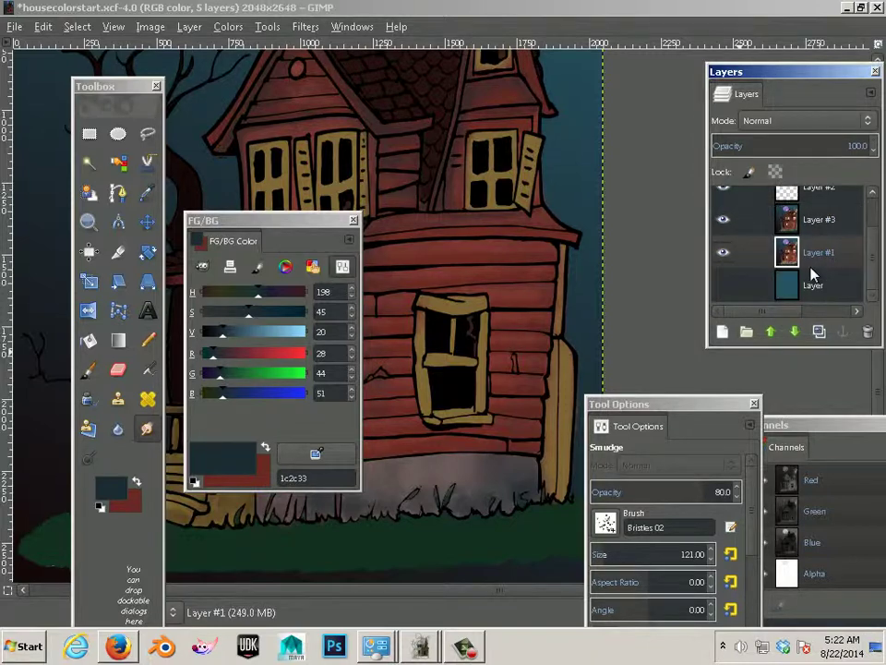
- Erase and cut the stray shading along the house's right edge
click(119, 369)
drag(691, 406, 727, 413)
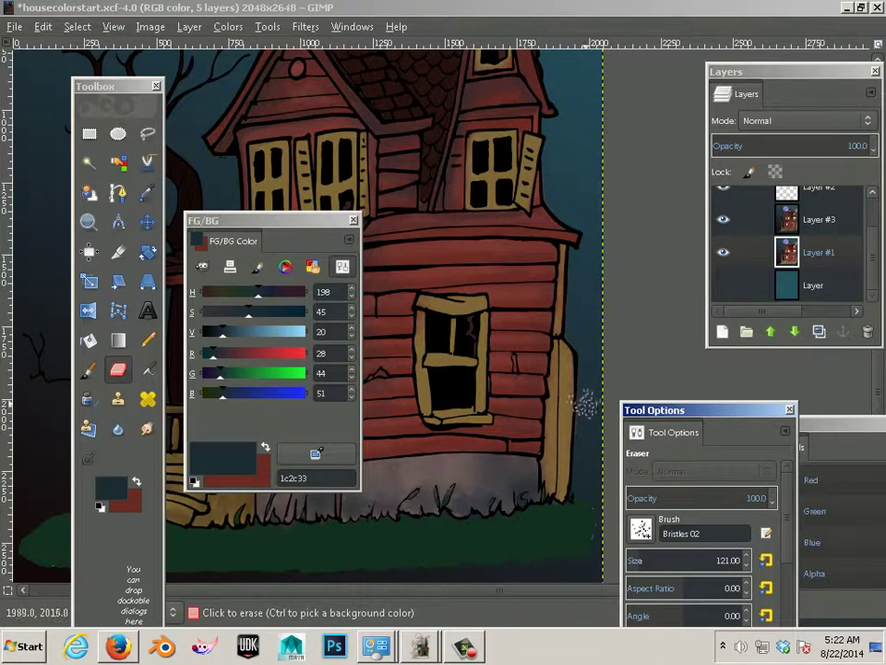
click(588, 438)
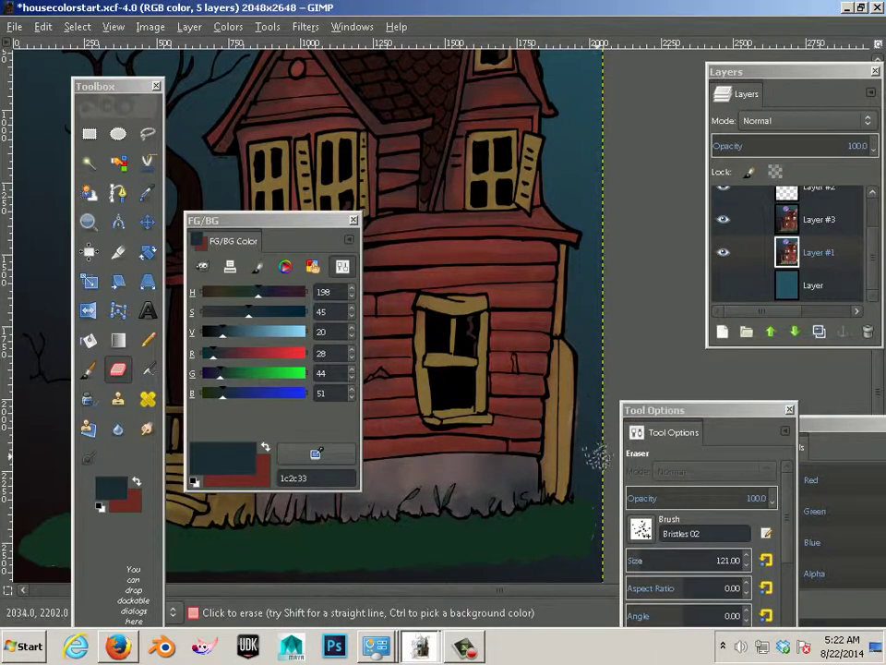
key(ctrl+x)
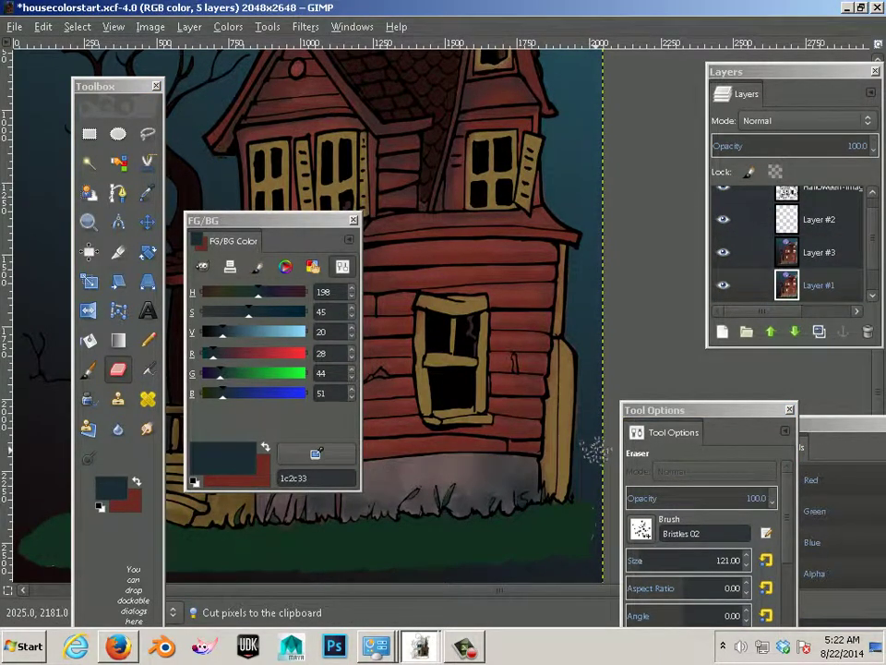
- Make Layer #3 active, shrink the eraser to size 41, and move the colour panel left
click(808, 277)
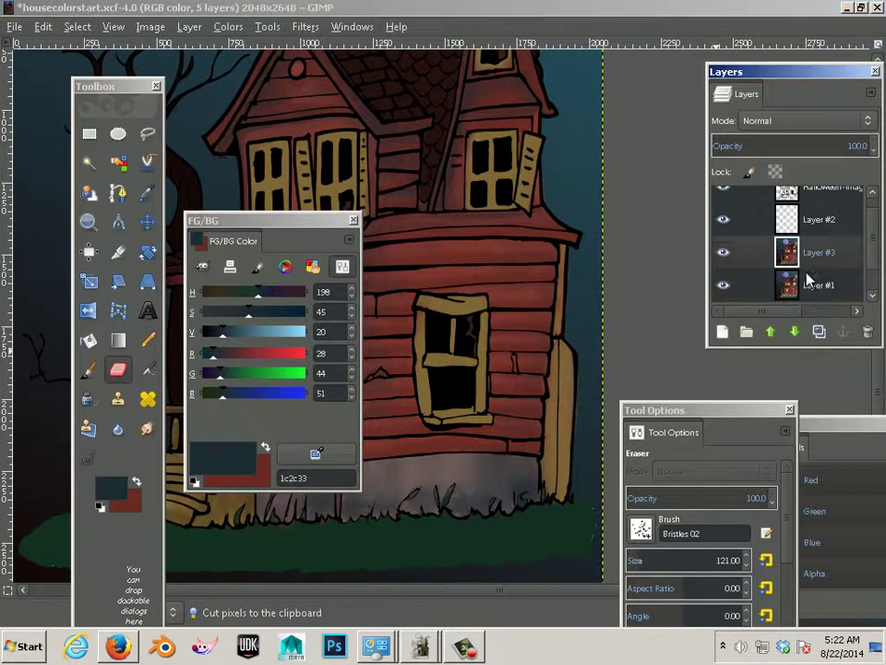
key(bracketleft)
key(bracketleft)
key(bracketleft)
key(bracketleft)
key(bracketleft)
key(bracketleft)
key(bracketleft)
key(bracketleft)
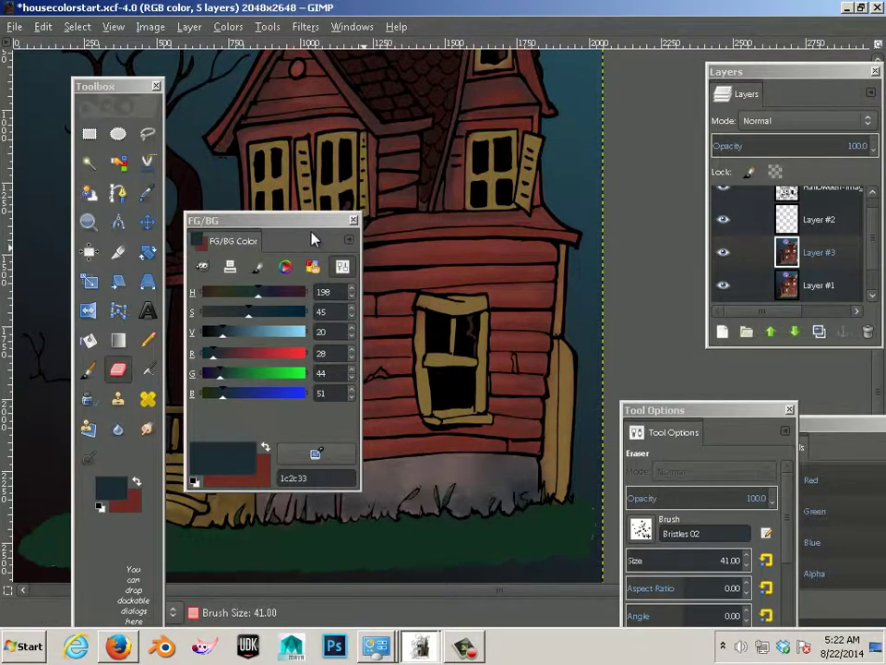
drag(312, 220, 186, 250)
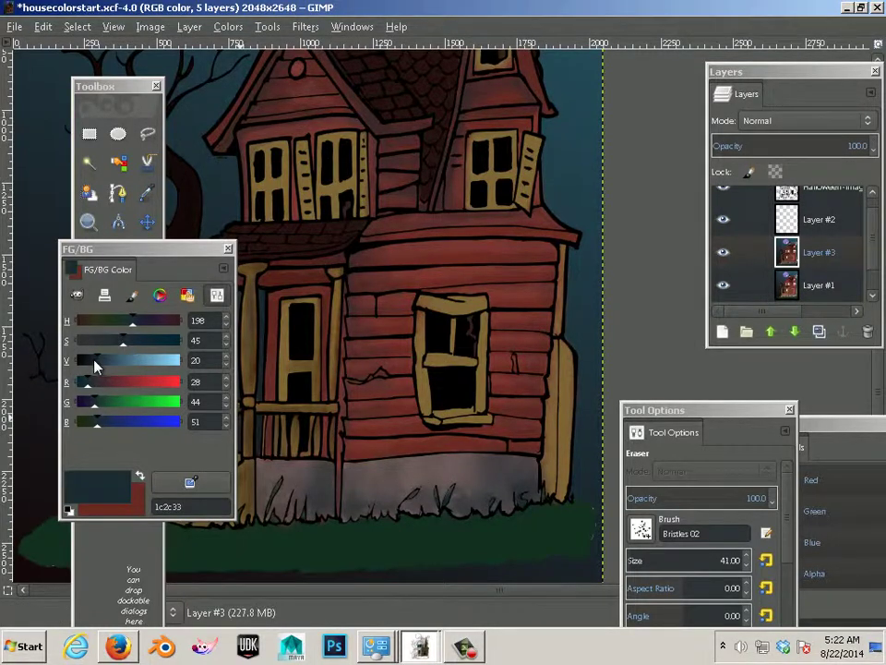
- Raise the foreground colour's Value from 20 to 28, giving slate blue 273e47
mouse_move(95, 366)
mouse_down()
mouse_move(130, 369)
mouse_move(99, 368)
mouse_move(105, 361)
mouse_up()
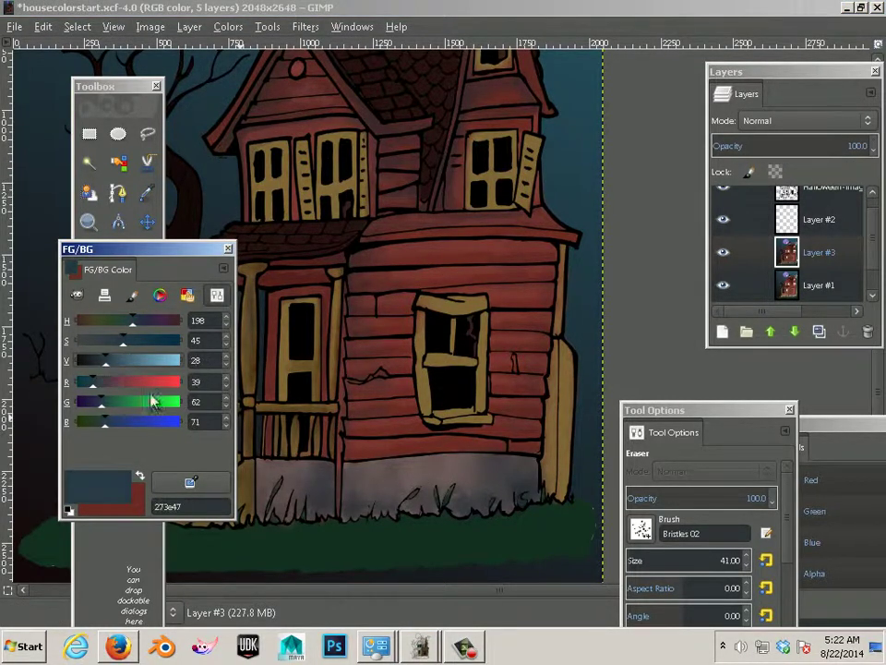